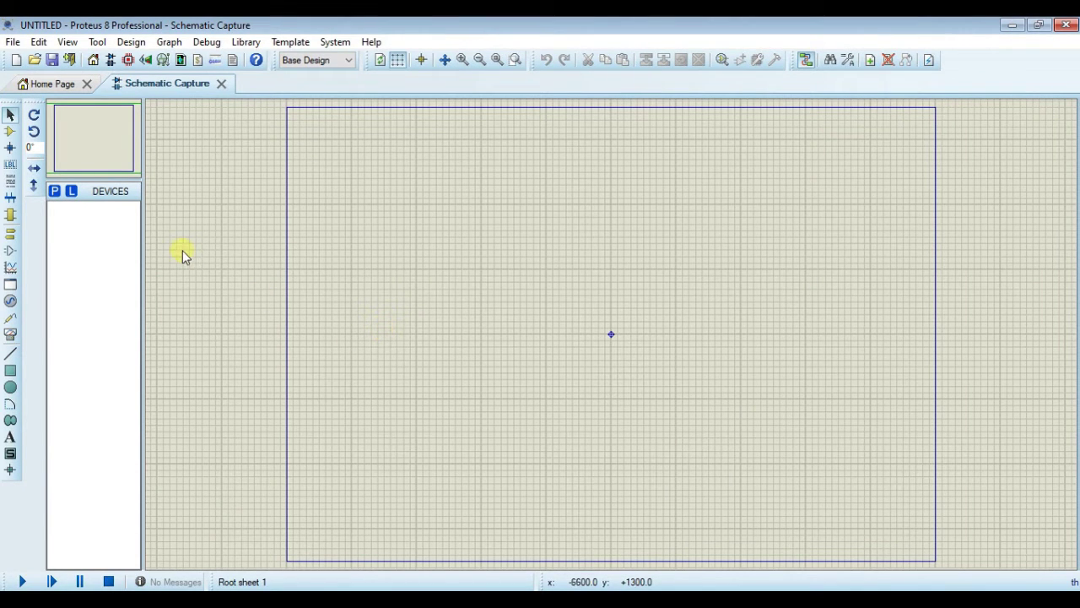
- Pick PROTUINO UNO from the 'uno' results, place it left of the sheet centre, and zoom in
{"action": "left_click", "coordinate": [53, 193]}
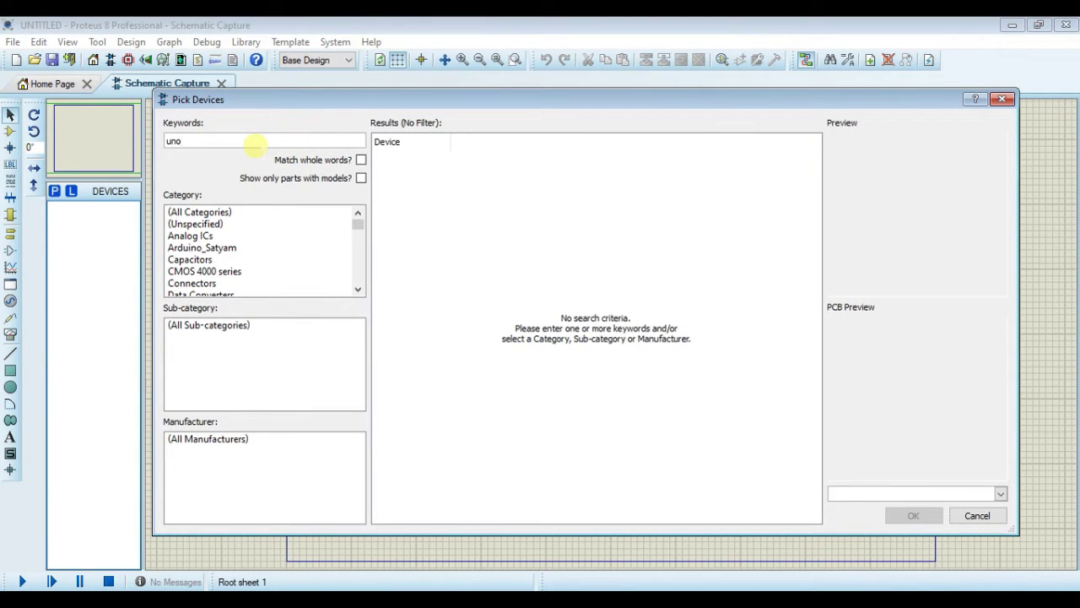
{"action": "left_click", "coordinate": [436, 159]}
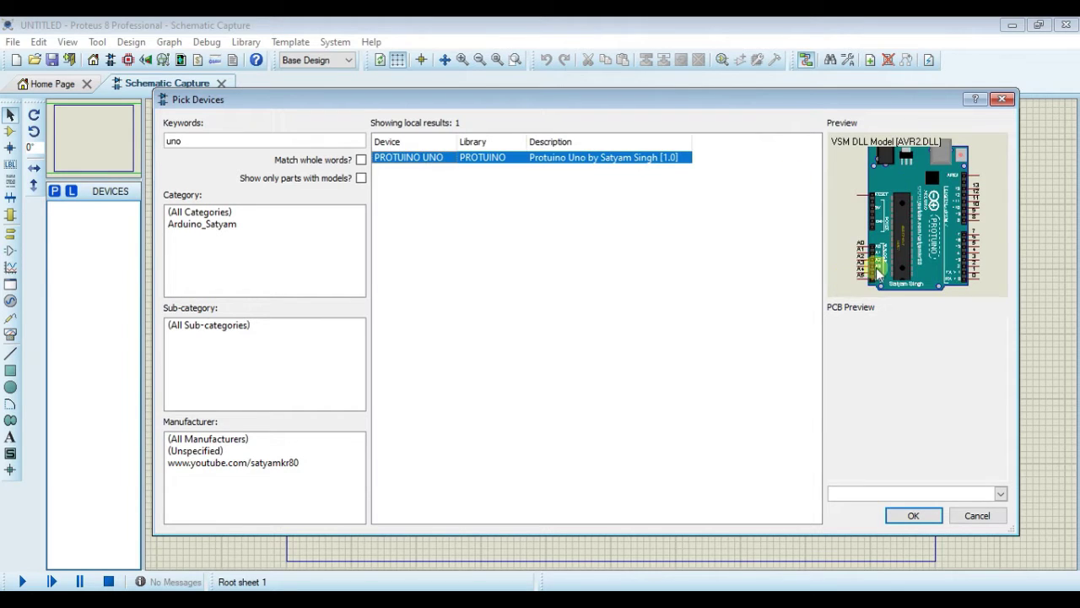
{"action": "left_click", "coordinate": [913, 515]}
{"action": "left_click", "coordinate": [412, 324]}
{"action": "left_click", "coordinate": [432, 243]}
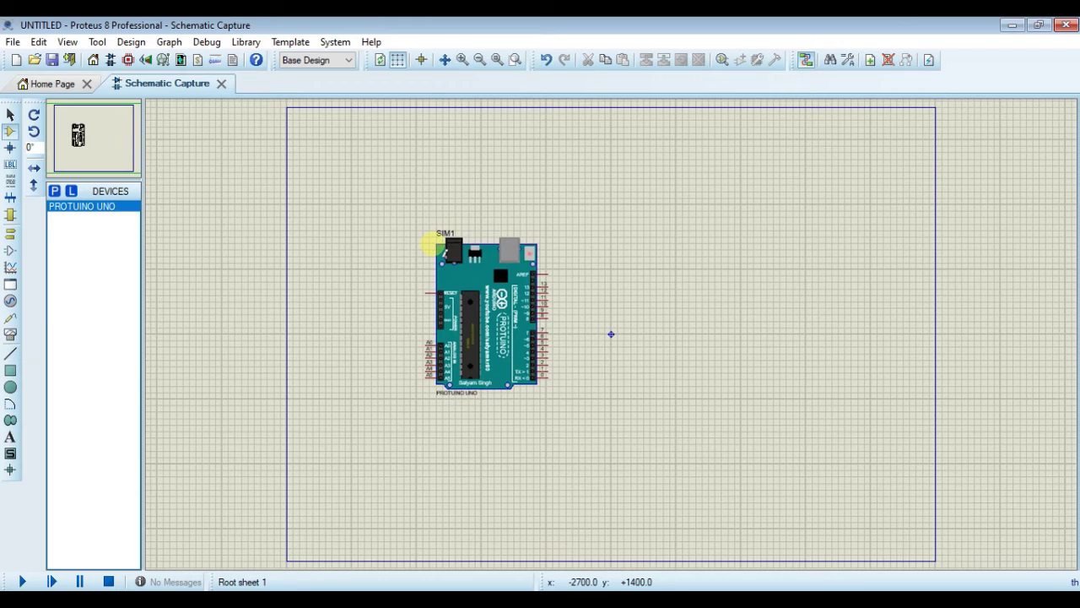
{"action": "left_click", "coordinate": [462, 59]}
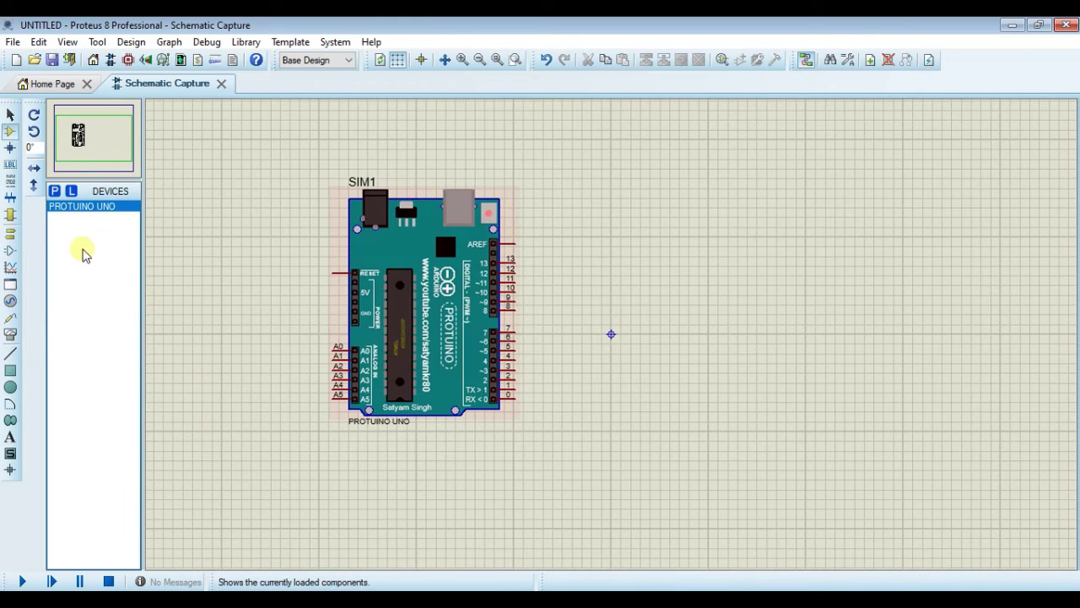
{"action": "left_click", "coordinate": [54, 191]}
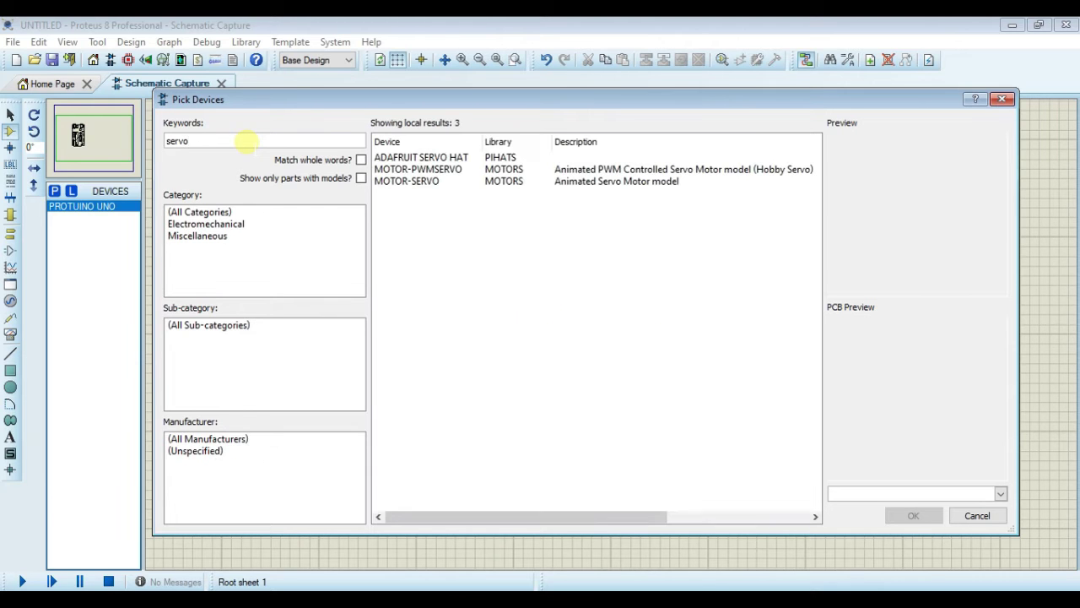
- Pick MOTOR-PWMSERVO from the 'servo' results and place it right of the Arduino board
{"action": "left_click", "coordinate": [517, 169]}
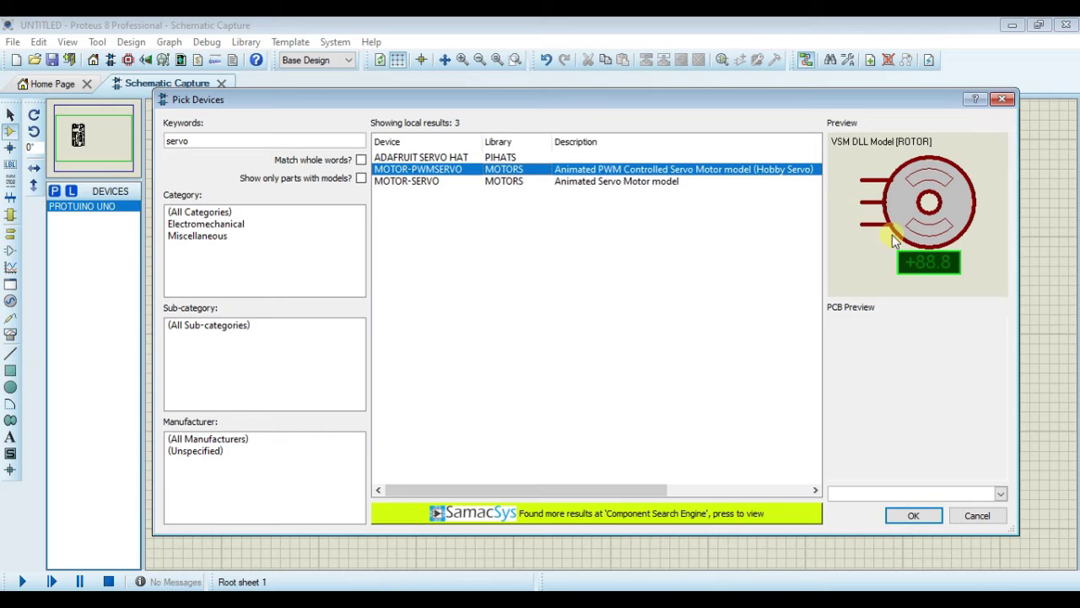
{"action": "left_click", "coordinate": [919, 514]}
{"action": "left_click", "coordinate": [823, 391]}
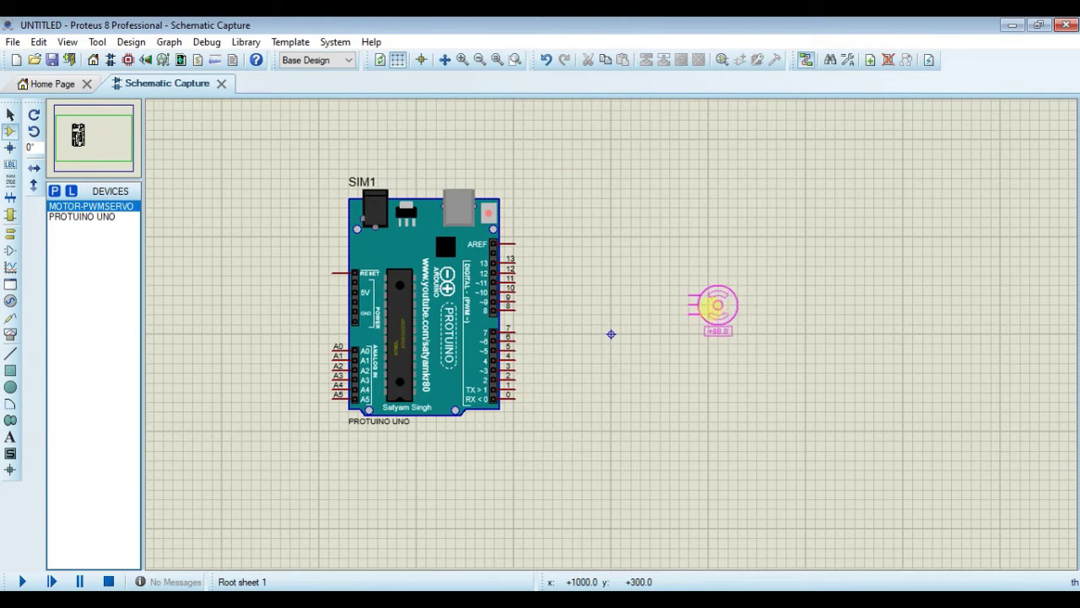
{"action": "left_click", "coordinate": [699, 305]}
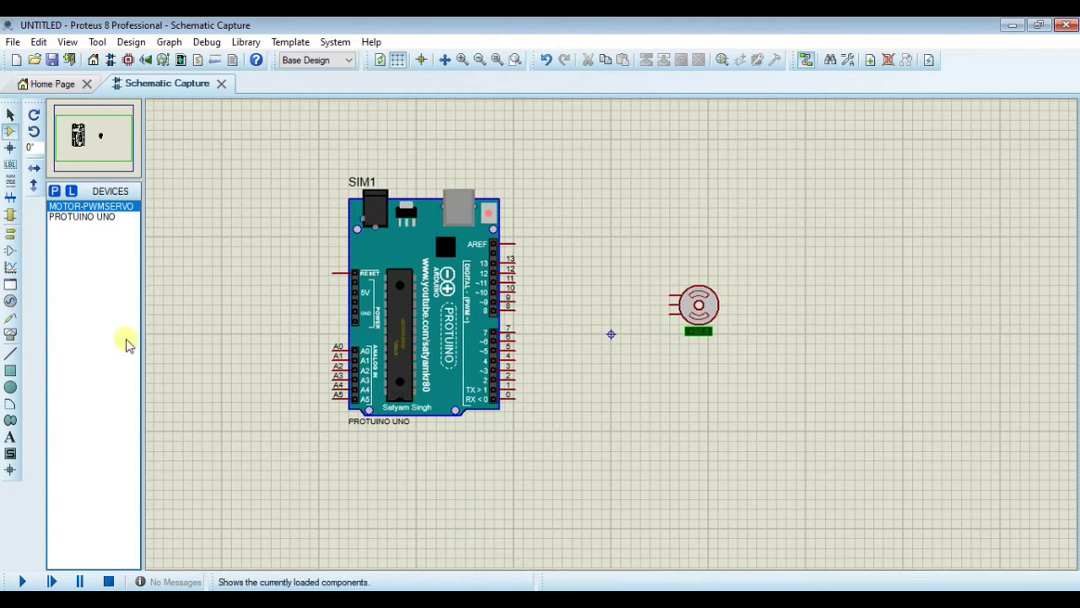
- Place a VIRTUAL TERMINAL instrument below and right of the Arduino board
{"action": "left_click", "coordinate": [9, 337]}
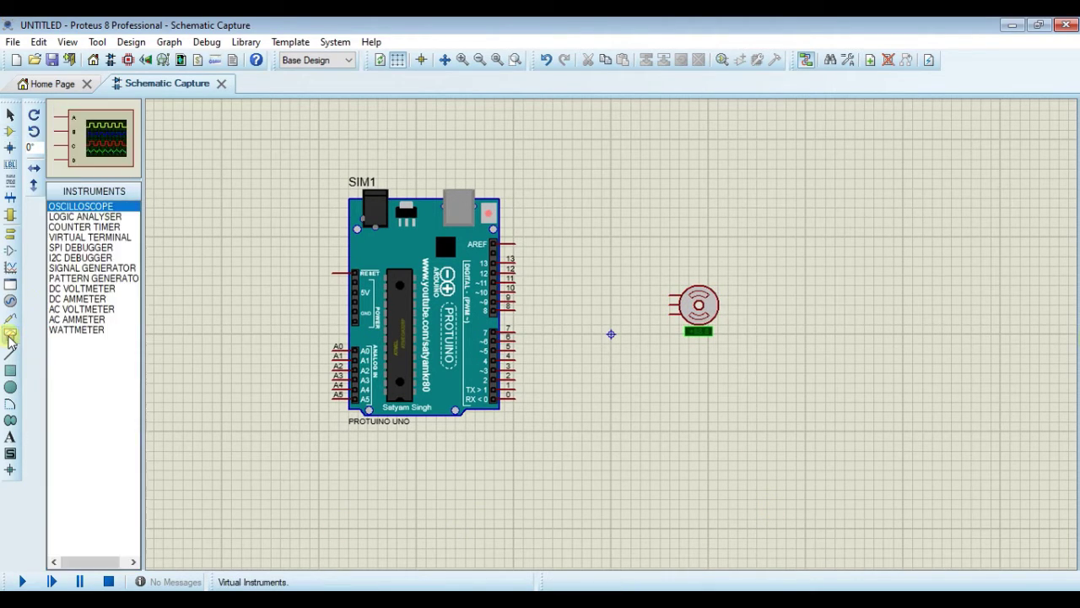
{"action": "left_click", "coordinate": [72, 238]}
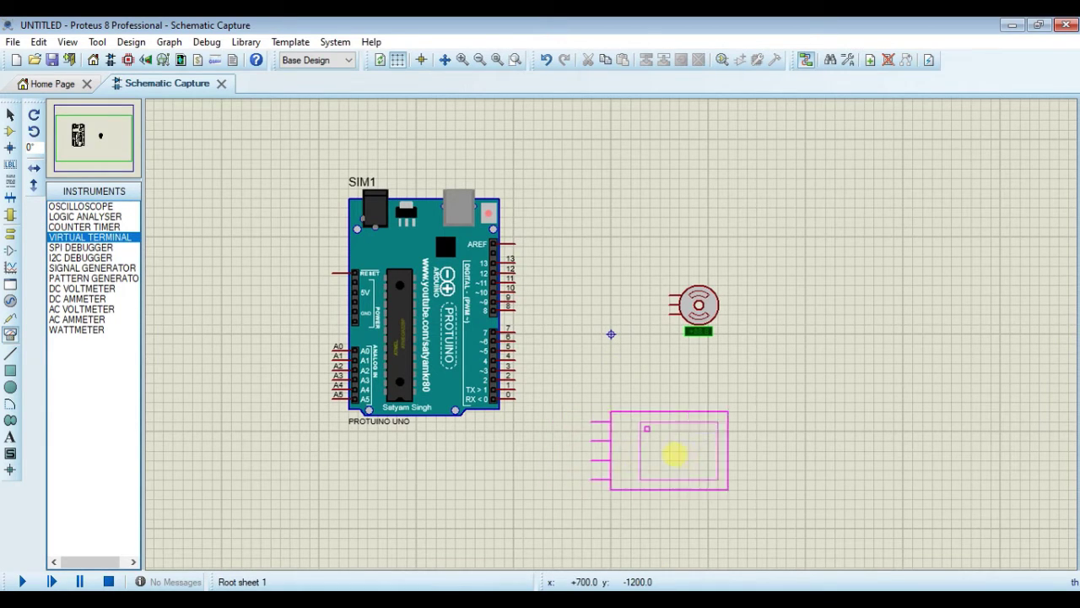
{"action": "left_click", "coordinate": [699, 458]}
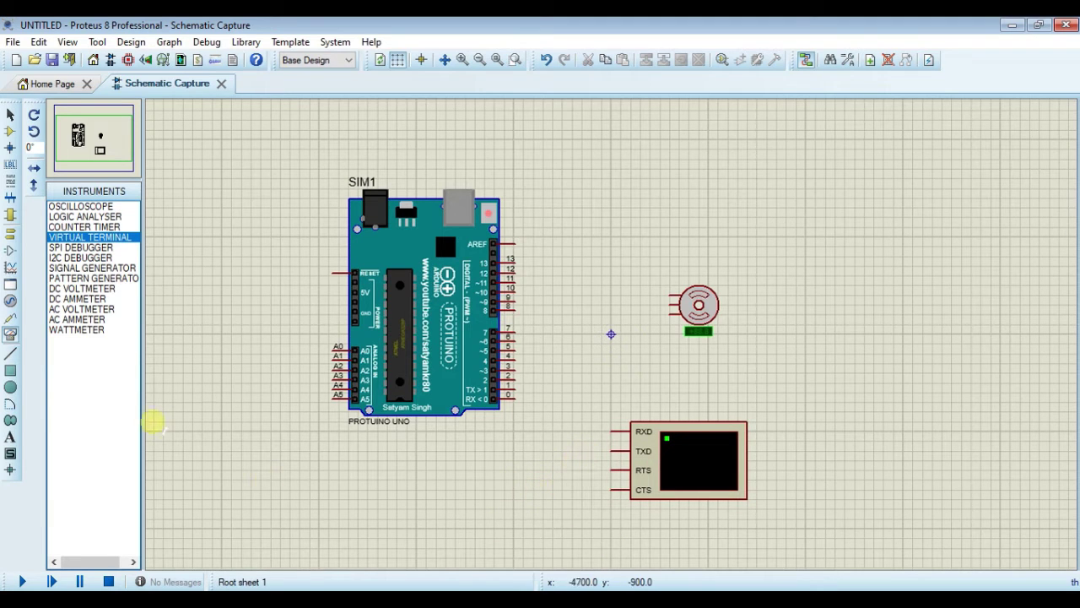
{"action": "left_click", "coordinate": [10, 233]}
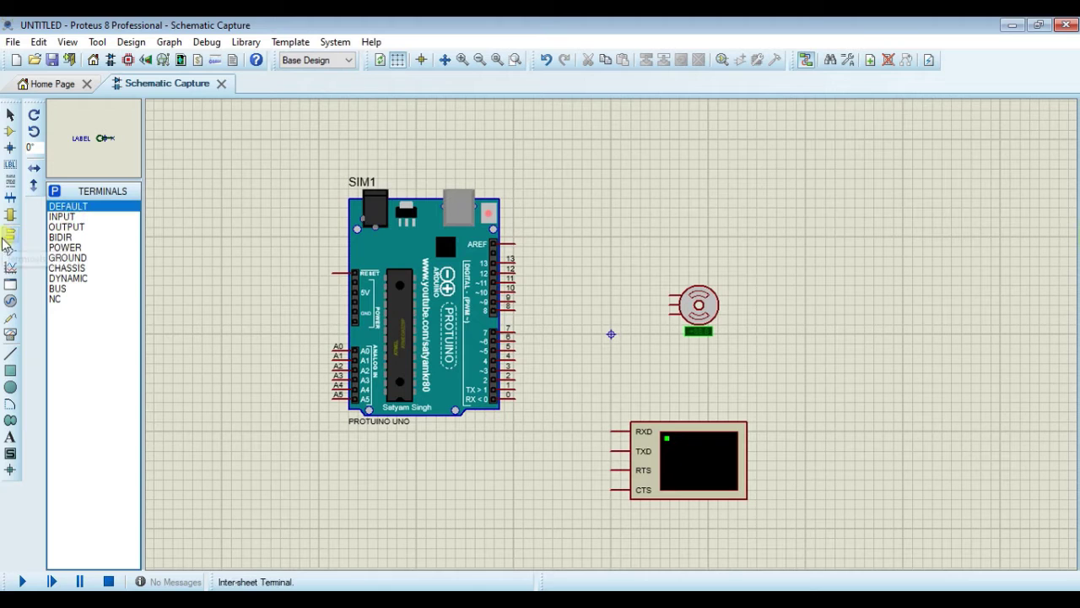
- Place a POWER terminal above and a GROUND terminal below the servo, wiring both to it
{"action": "left_click", "coordinate": [69, 247]}
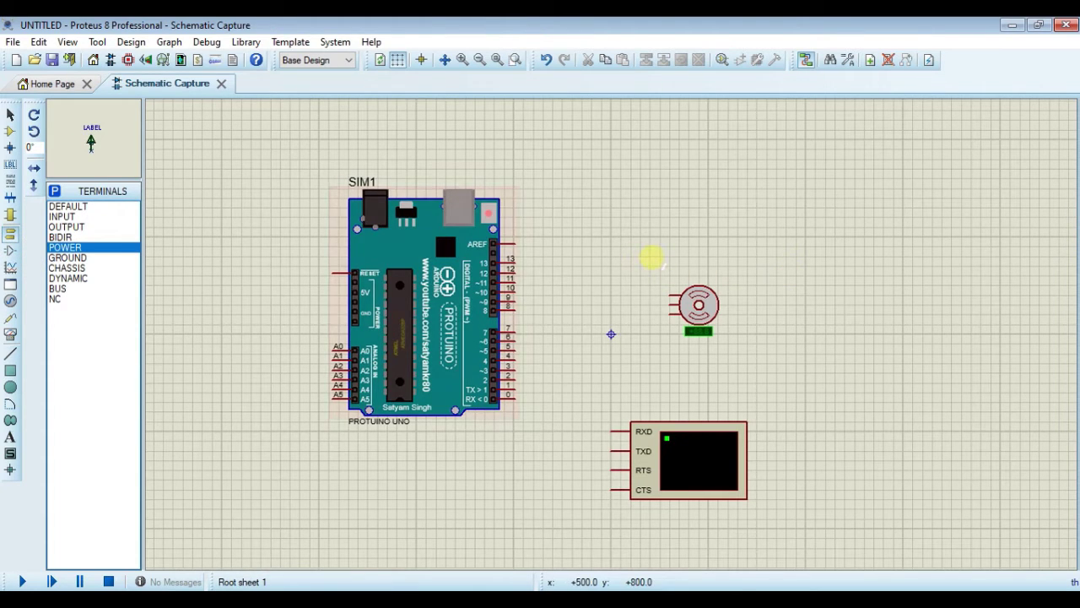
{"action": "left_click", "coordinate": [650, 245]}
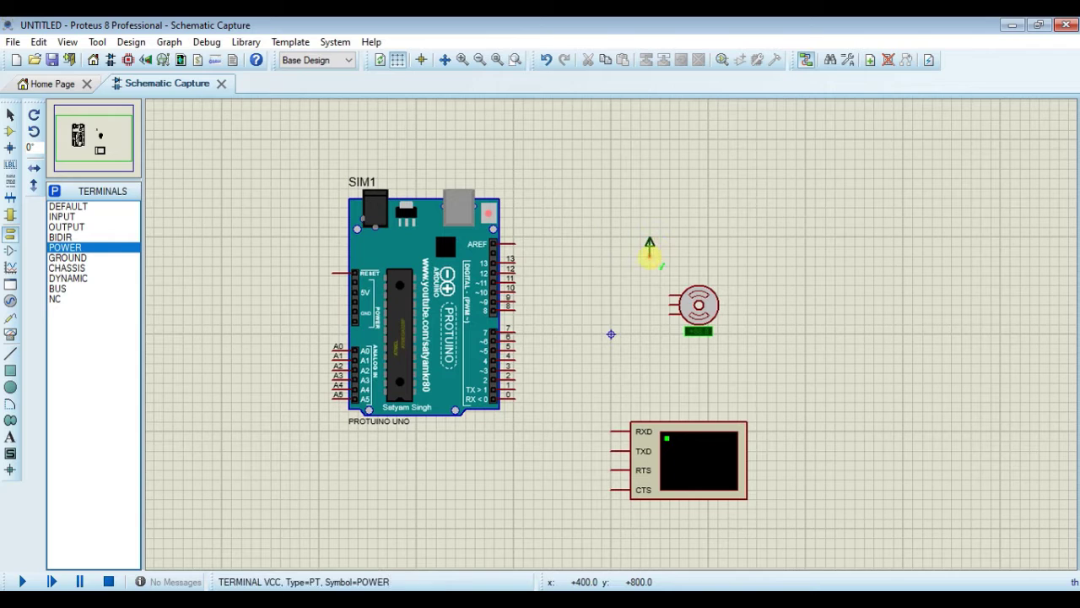
{"action": "left_click", "coordinate": [650, 254]}
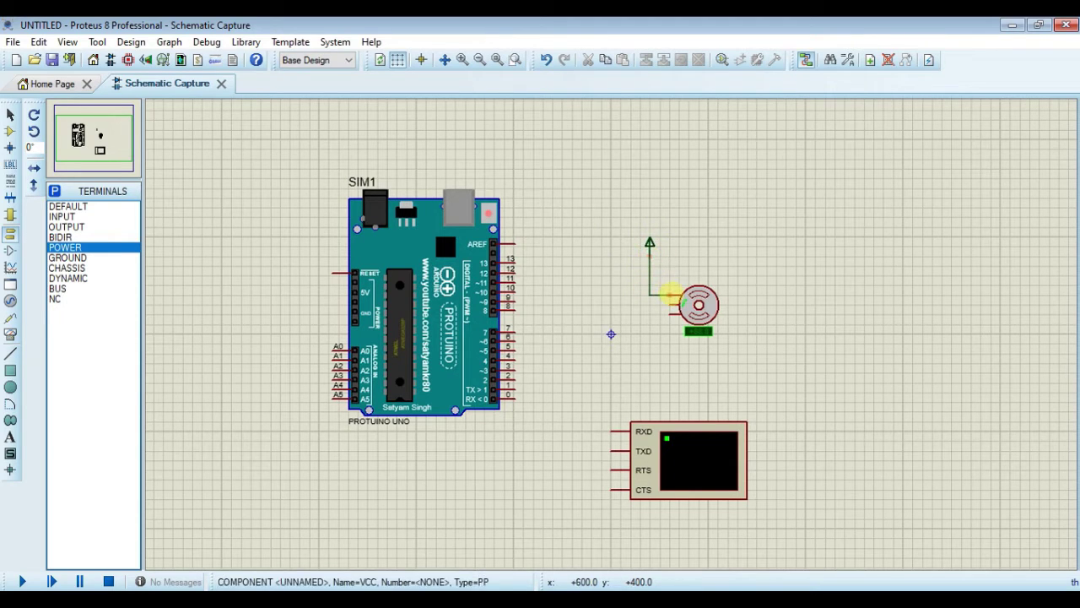
{"action": "left_click", "coordinate": [673, 294]}
{"action": "left_click", "coordinate": [67, 257]}
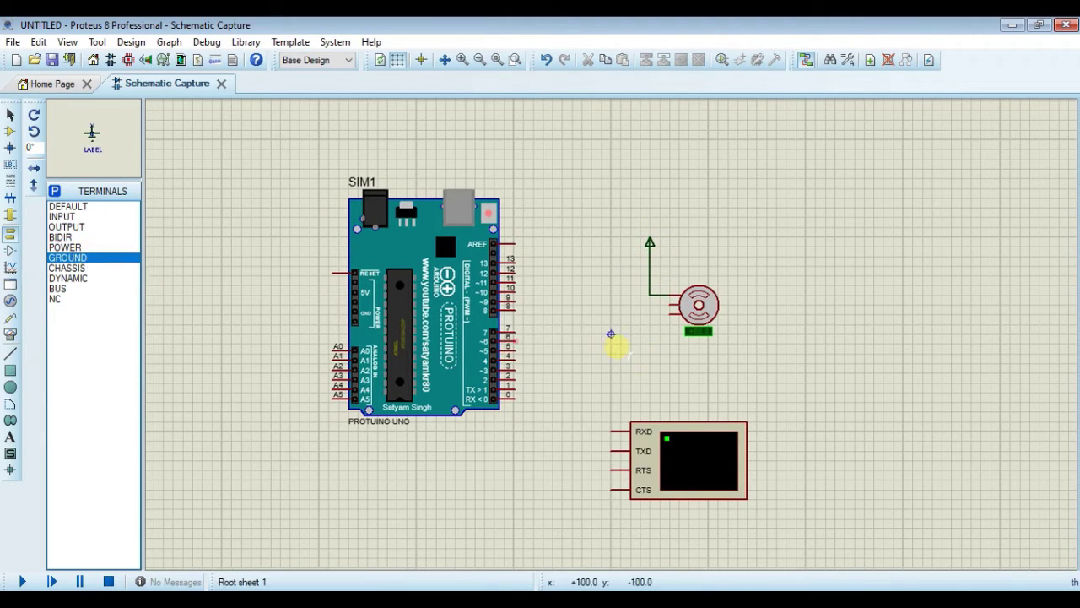
{"action": "left_click", "coordinate": [649, 354]}
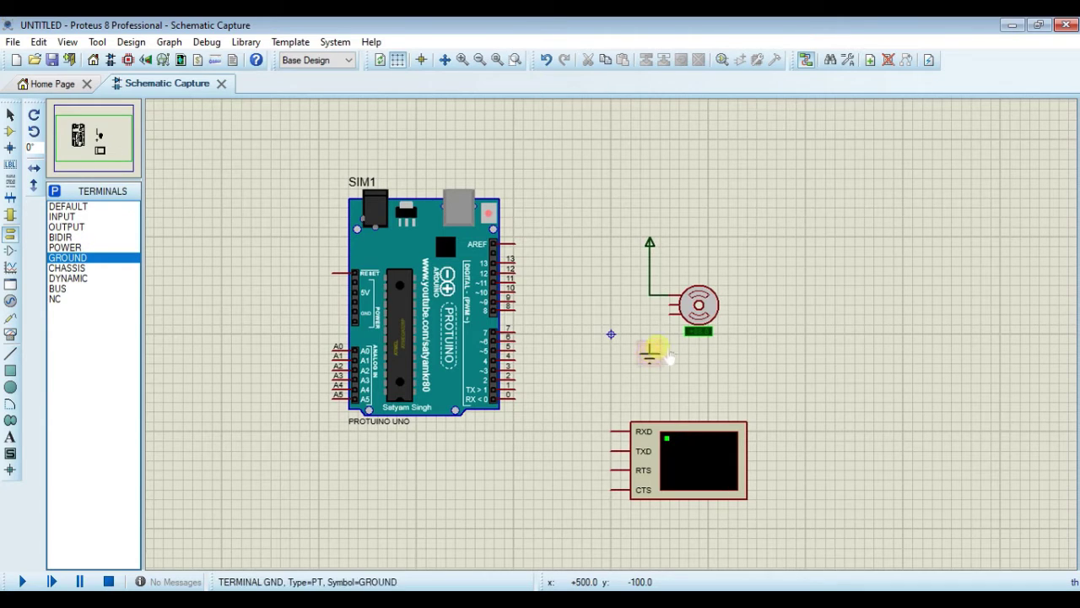
{"action": "left_click", "coordinate": [649, 348]}
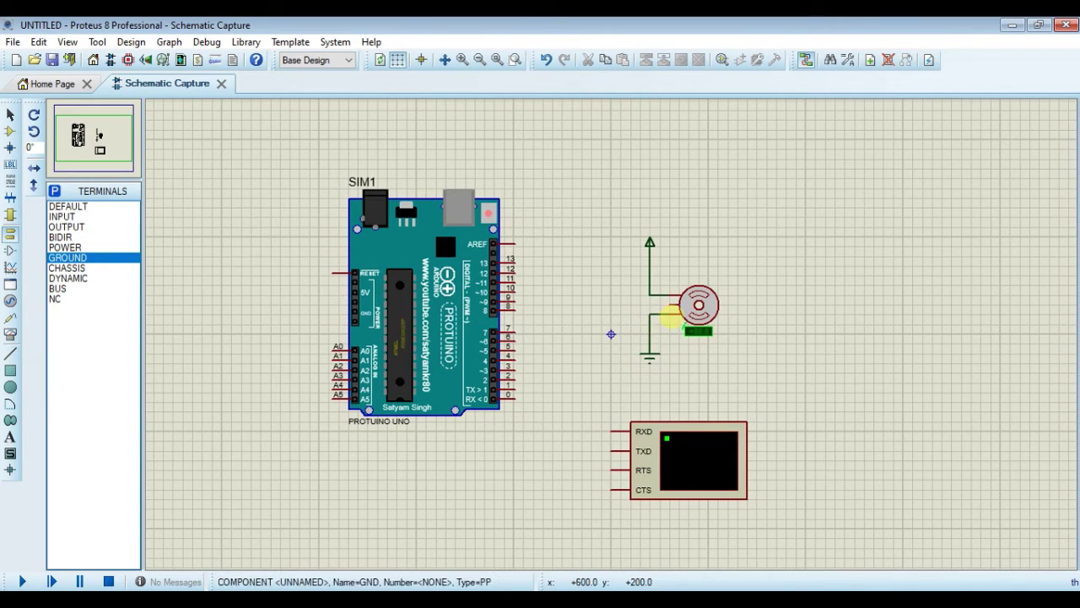
- Wire Arduino pin 9 to the servo's control pin and the terminal's TXD to pin 0
{"action": "left_click", "coordinate": [518, 301]}
{"action": "left_click", "coordinate": [670, 304]}
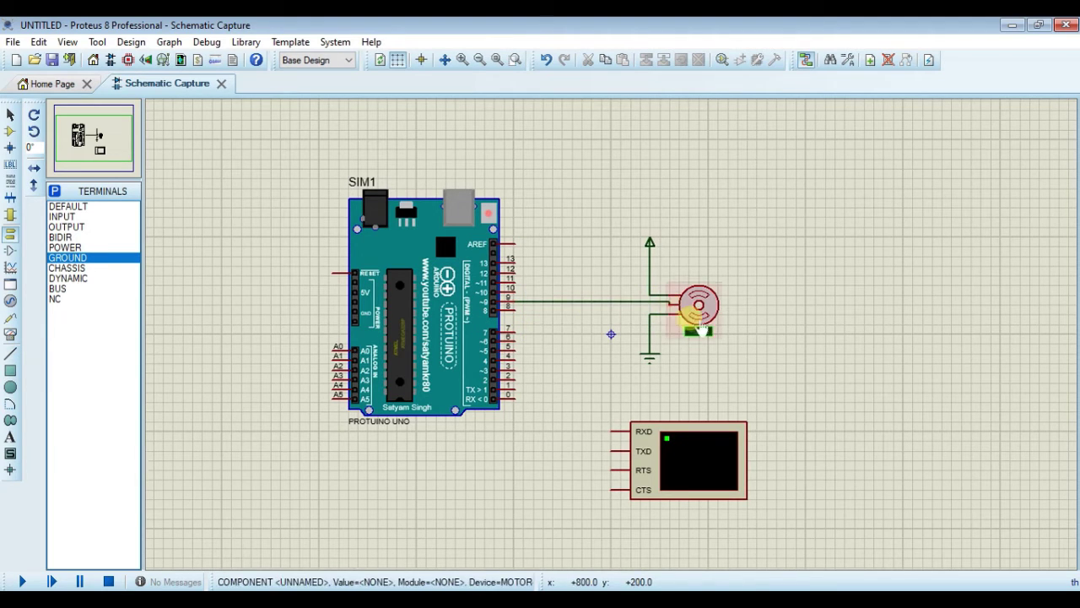
{"action": "left_click", "coordinate": [610, 451]}
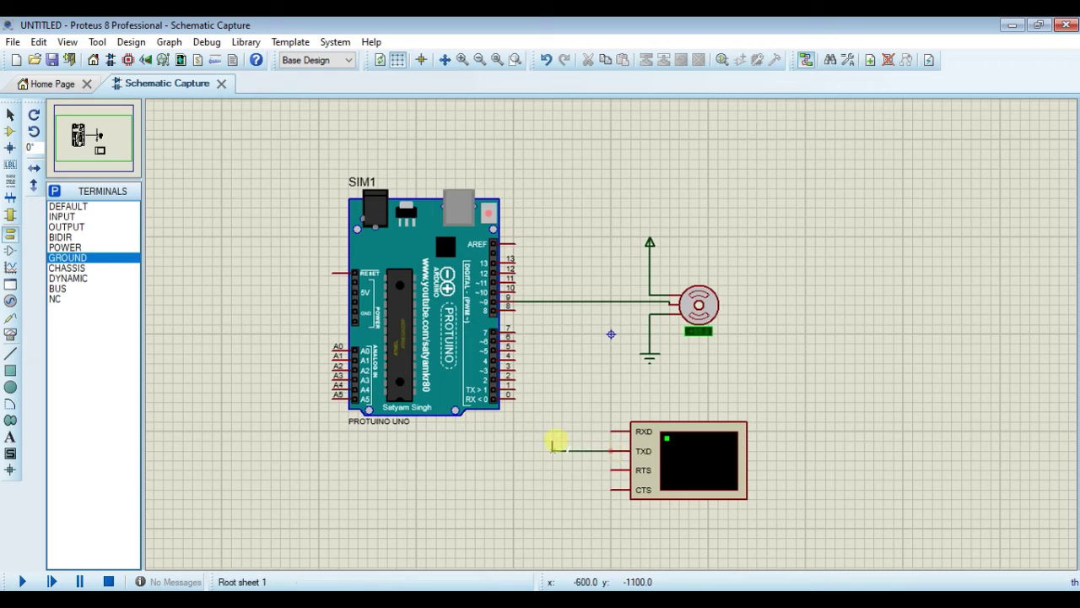
{"action": "left_click", "coordinate": [514, 394]}
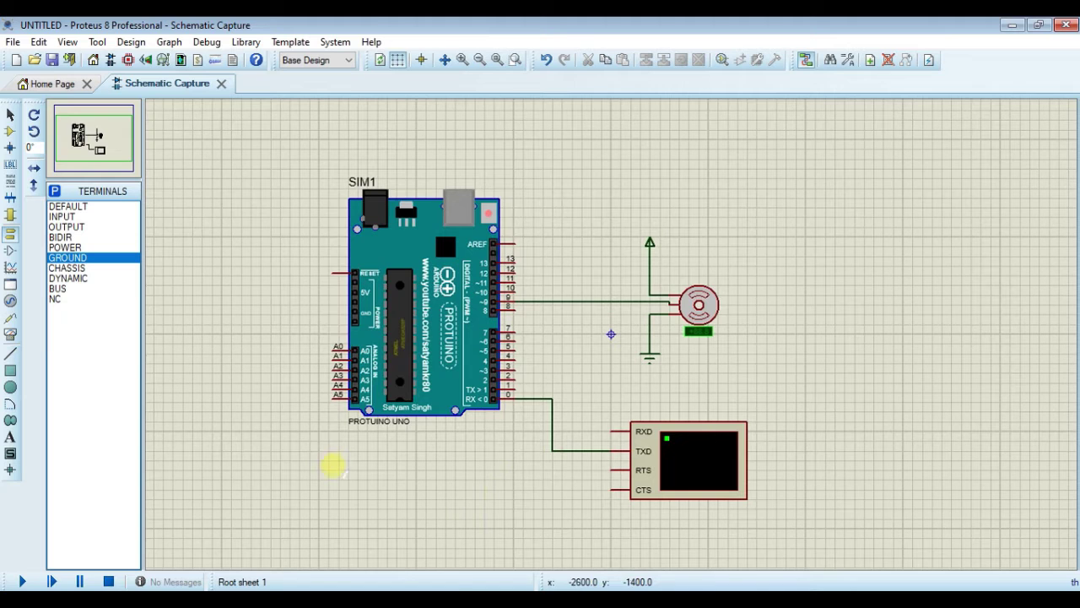
- In the servo's Edit Component dialog, set Minimum Angle 0.0 and Maximum Angle 180.0
{"action": "double_click", "coordinate": [709, 311]}
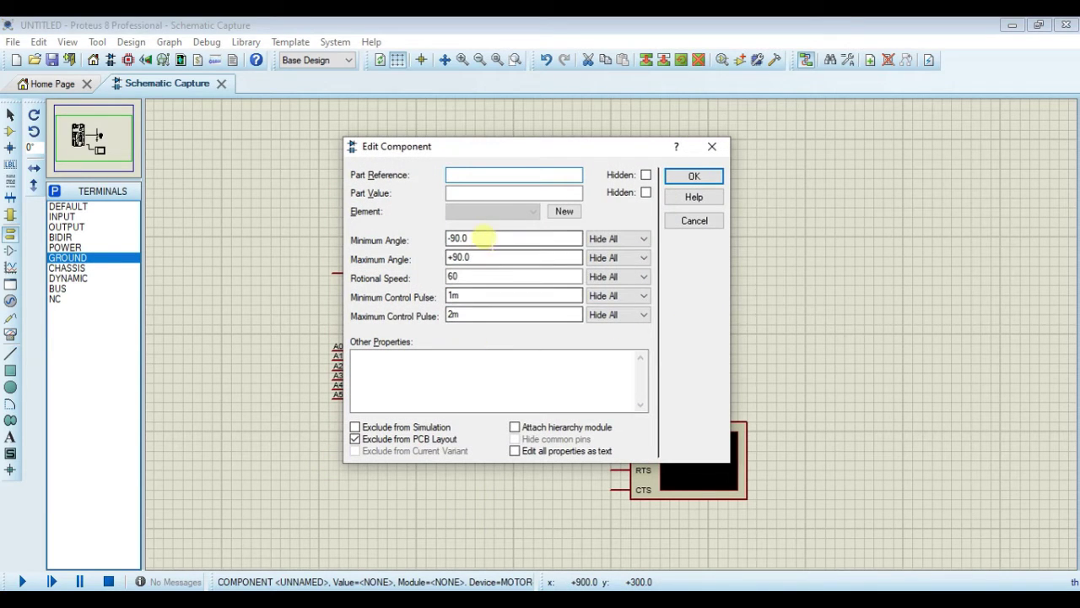
{"action": "left_click_drag", "start_coordinate": [482, 238], "coordinate": [355, 234]}
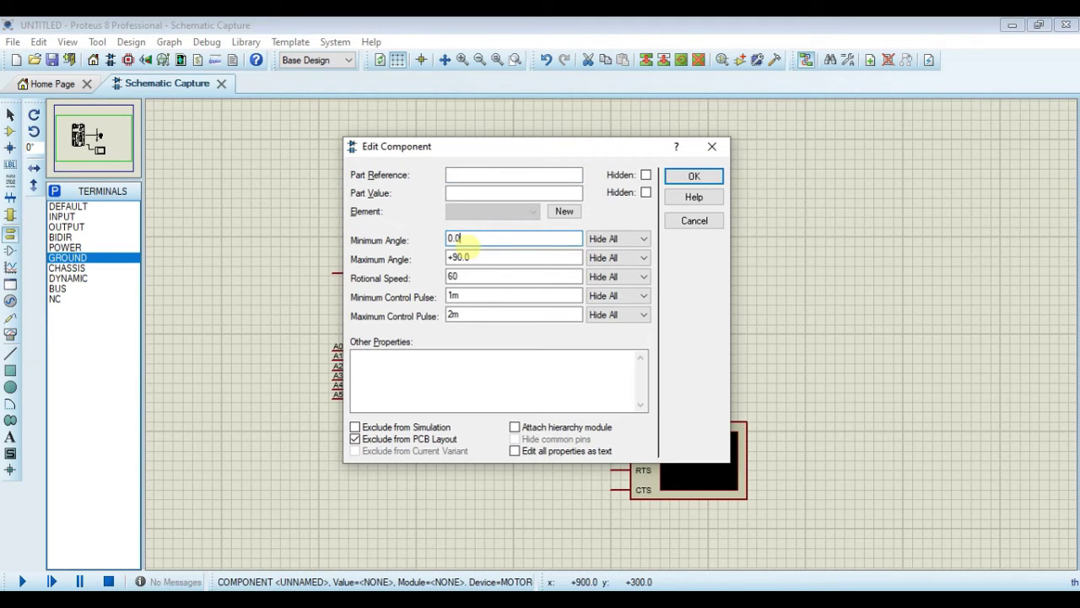
{"action": "left_click", "coordinate": [460, 257]}
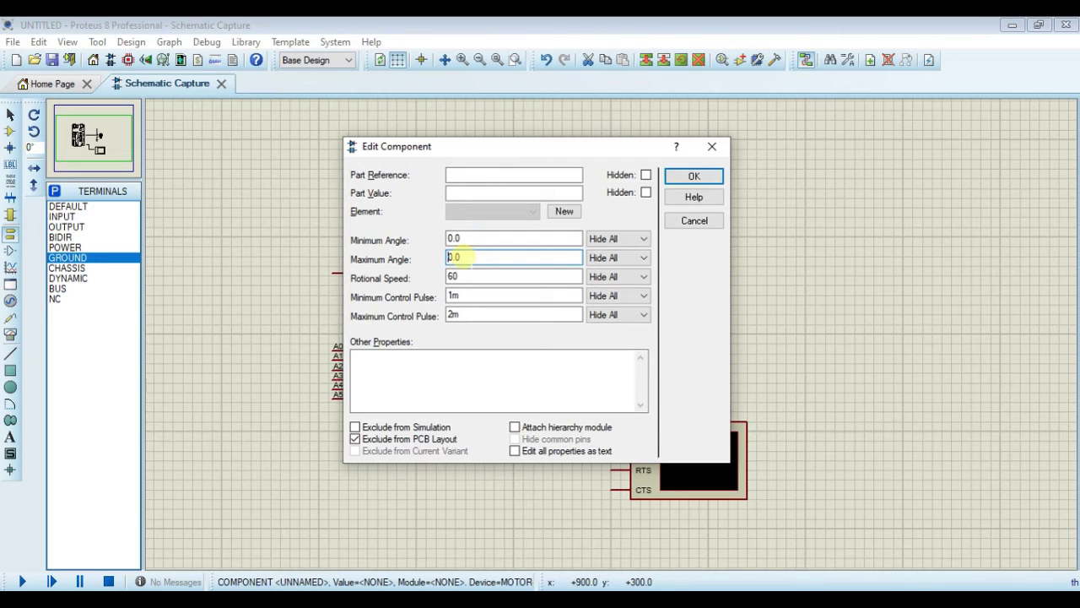
{"action": "left_click", "coordinate": [694, 177]}
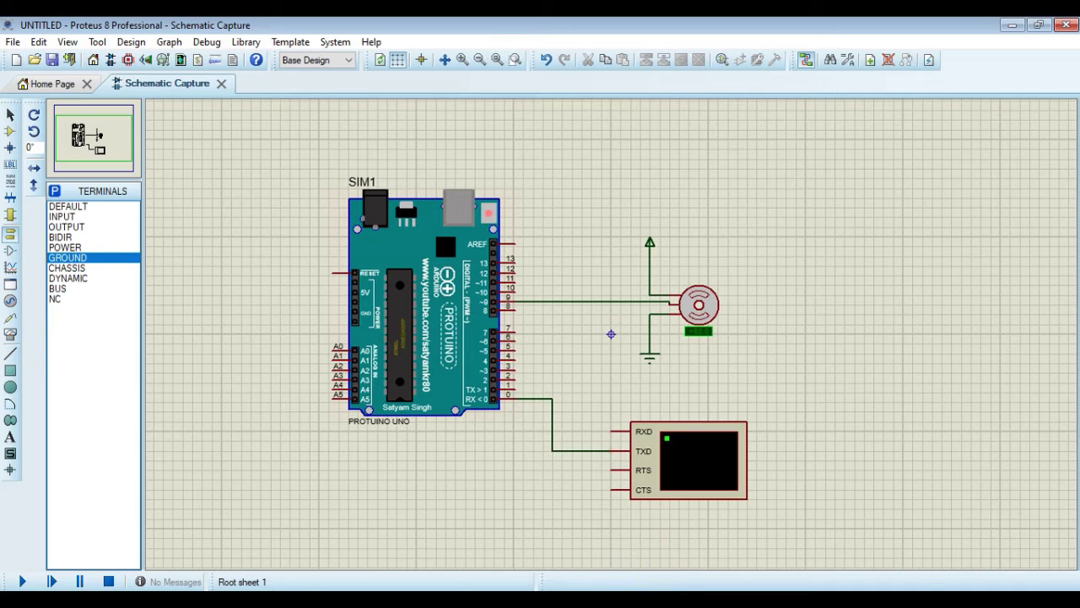
- Compile the rfid_door_lock sketch in Arduino IDE and select the output .hex file path
{"action": "key", "text": "alt+Tab"}
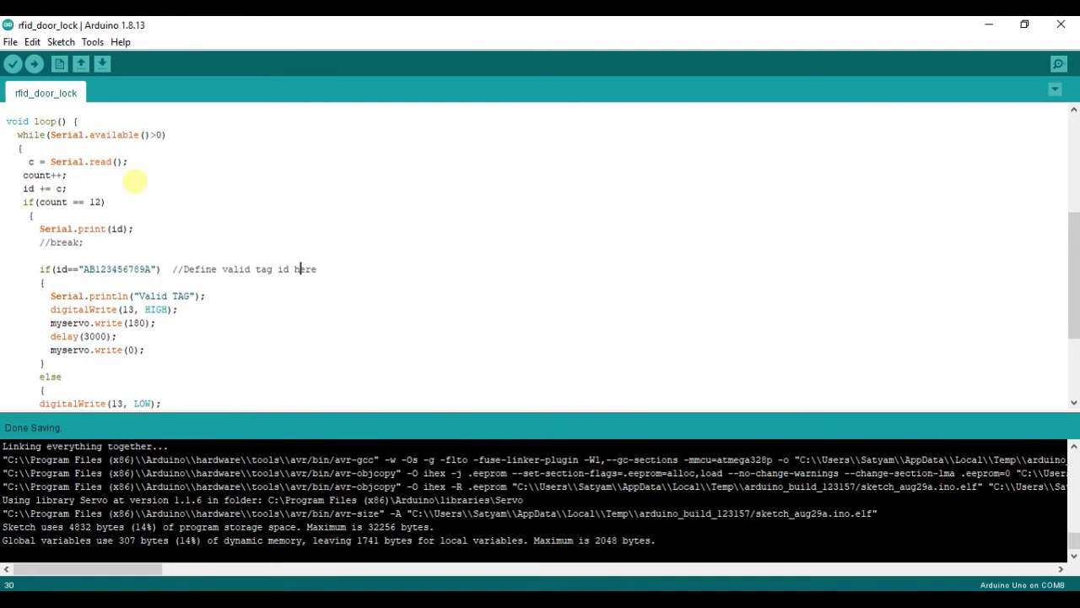
{"action": "left_click", "coordinate": [12, 66]}
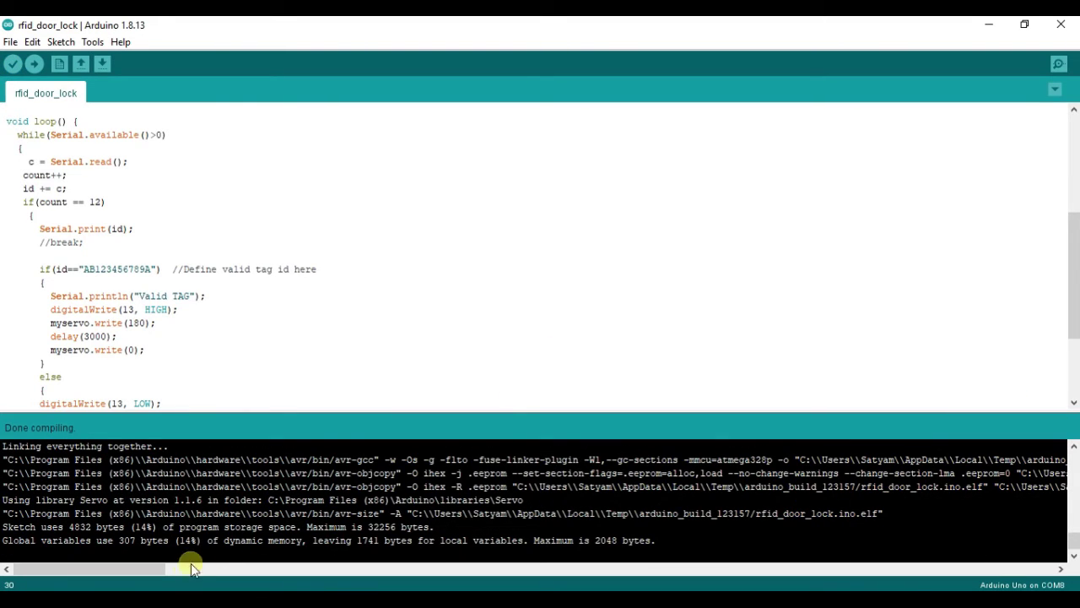
{"action": "left_click_drag", "start_coordinate": [150, 570], "coordinate": [233, 565]}
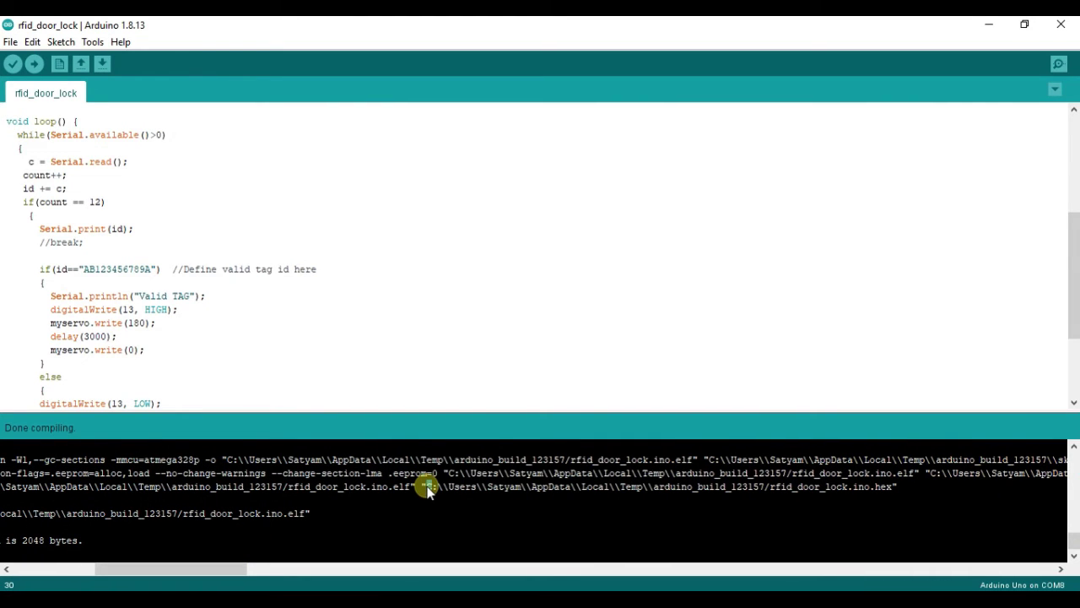
{"action": "key", "text": "shift+Right"}
{"action": "key", "text": "shift+Right"}
{"action": "key", "text": "shift+Right"}
{"action": "key", "text": "shift+Right"}
{"action": "key", "text": "shift+Right"}
{"action": "key", "text": "shift+Right"}
{"action": "key", "text": "shift+Right"}
{"action": "key", "text": "shift+Right"}
{"action": "key", "text": "shift+Right"}
{"action": "key", "text": "shift+Right"}
{"action": "key", "text": "shift+Right"}
{"action": "key", "text": "shift+Right"}
{"action": "key", "text": "shift+Right"}
{"action": "key", "text": "shift+Right"}
{"action": "key", "text": "shift+Right"}
{"action": "key", "text": "shift+Right"}
{"action": "key", "text": "shift+Right"}
{"action": "key", "text": "shift+Right"}
{"action": "key", "text": "shift+Right"}
{"action": "key", "text": "shift+Right"}
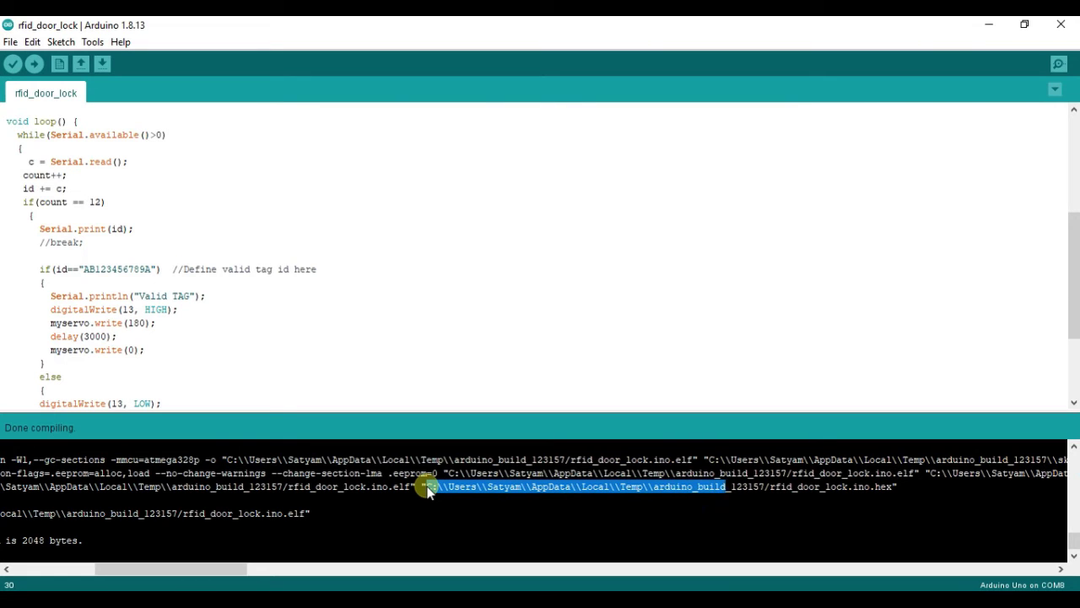
{"action": "key", "text": "shift+Right"}
{"action": "key", "text": "shift+Right"}
{"action": "key", "text": "shift+Right"}
{"action": "key", "text": "shift+Right"}
{"action": "key", "text": "shift+Right"}
{"action": "key", "text": "shift+Right"}
{"action": "key", "text": "shift+Right"}
{"action": "key", "text": "shift+Right"}
{"action": "key", "text": "shift+Right"}
{"action": "key", "text": "shift+Right"}
{"action": "key", "text": "shift+Right"}
{"action": "key", "text": "shift+Right"}
{"action": "key", "text": "shift+Right"}
{"action": "key", "text": "shift+Right"}
{"action": "key", "text": "shift+Right"}
{"action": "key", "text": "shift+Right"}
{"action": "key", "text": "shift+Right"}
{"action": "key", "text": "shift+Right"}
{"action": "key", "text": "shift+Right"}
{"action": "key", "text": "shift+Right"}
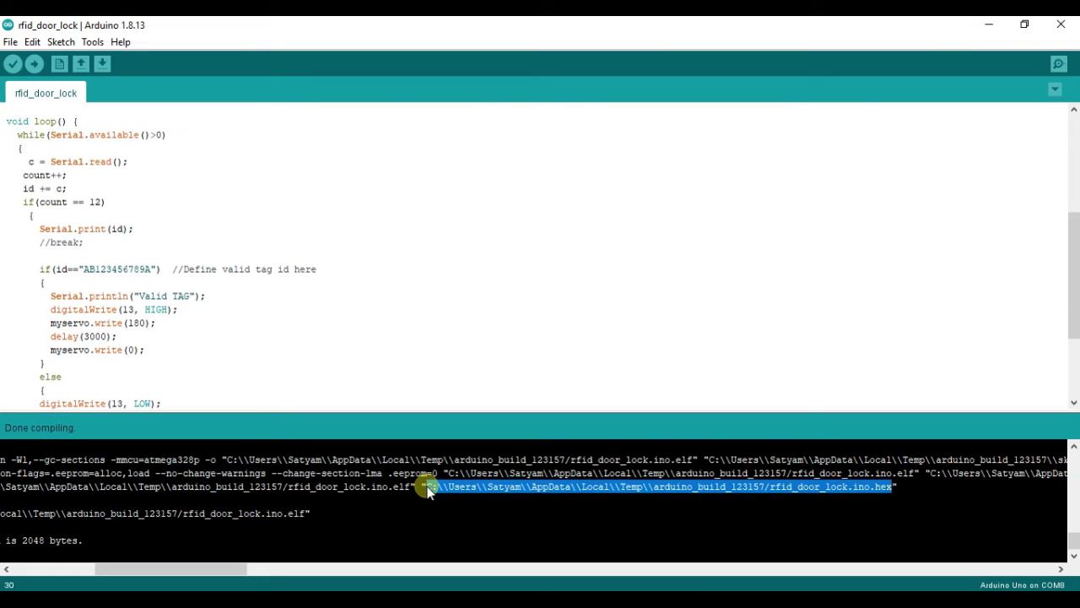
- Paste the rfid_door_lock.ino.hex path into SIM1's Program File field and confirm
{"action": "left_click", "coordinate": [577, 584]}
{"action": "double_click", "coordinate": [425, 333]}
{"action": "left_click", "coordinate": [483, 228]}
{"action": "right_click", "coordinate": [485, 228]}
{"action": "left_click", "coordinate": [519, 292]}
{"action": "left_click", "coordinate": [711, 165]}
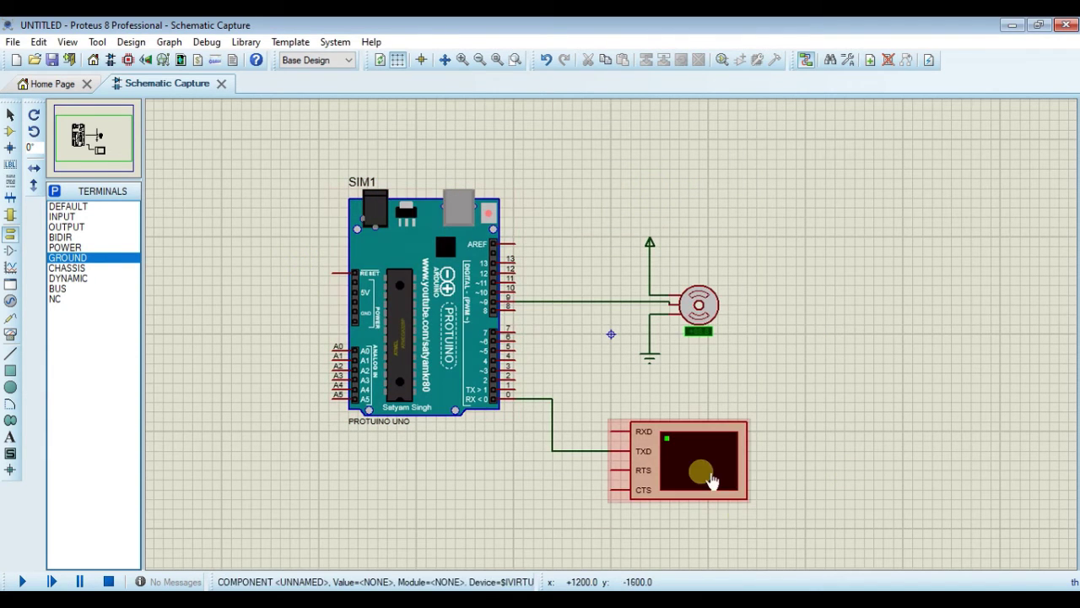
- Run the simulation and rearrange the virtual terminal and Notepad tag list windows
{"action": "left_click", "coordinate": [22, 582]}
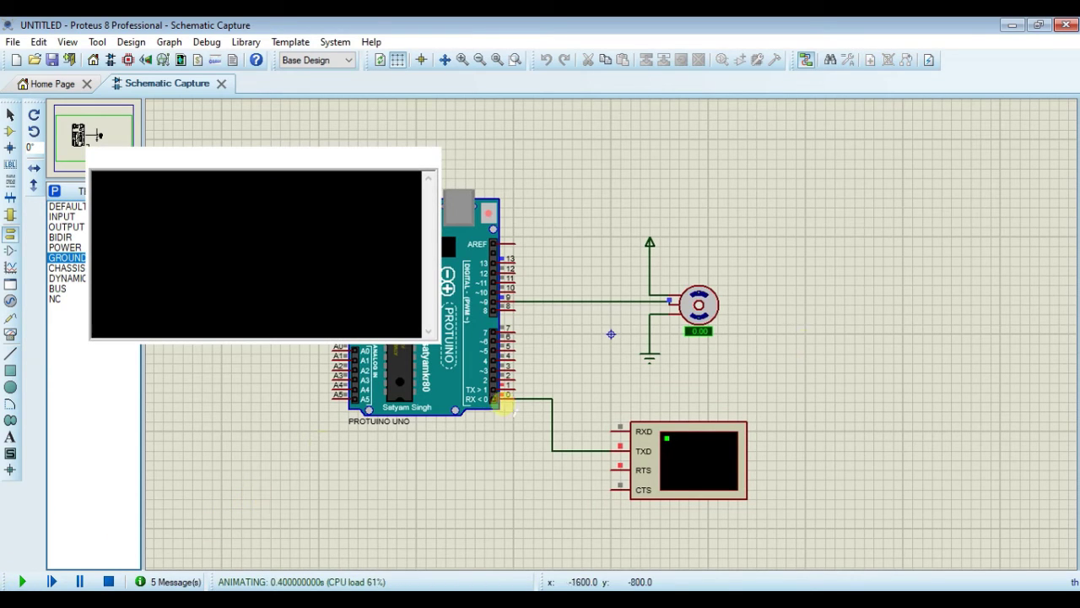
{"action": "left_click_drag", "start_coordinate": [199, 162], "coordinate": [158, 192]}
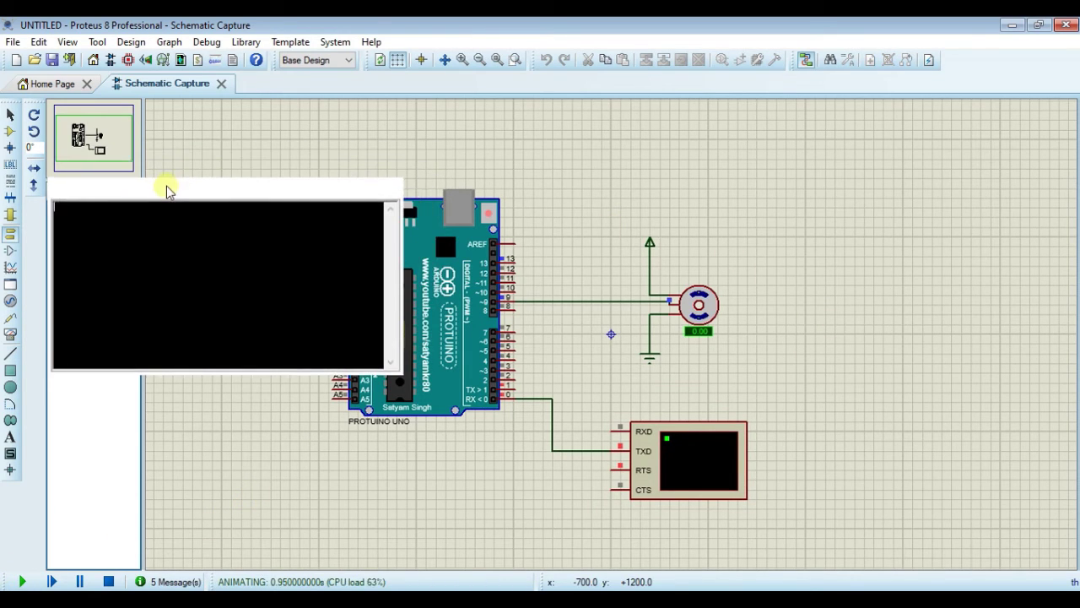
{"action": "left_click_drag", "start_coordinate": [391, 266], "coordinate": [323, 267]}
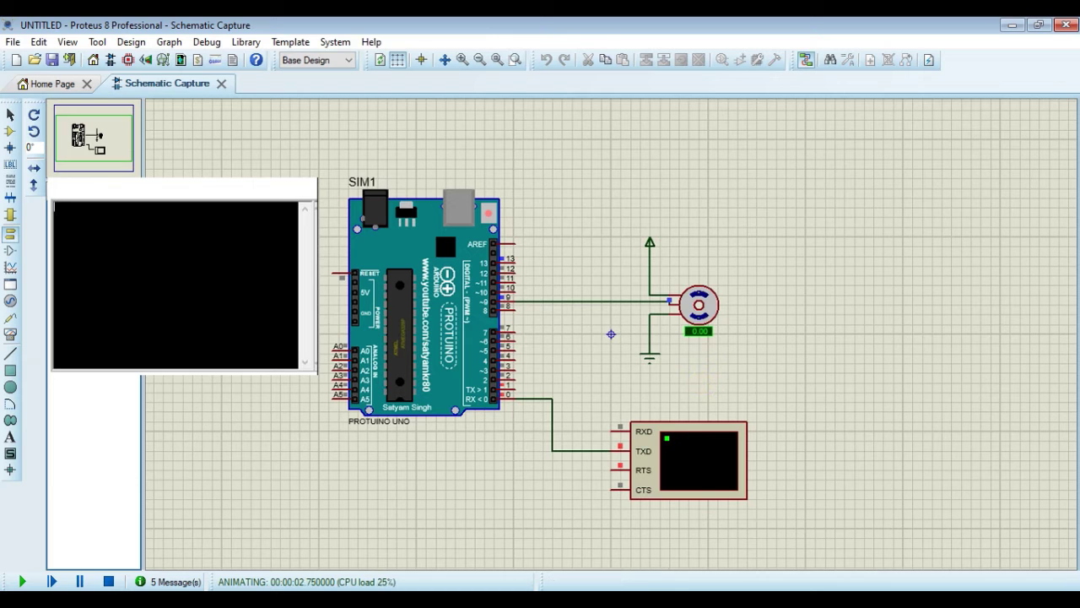
{"action": "key", "text": "alt+Tab"}
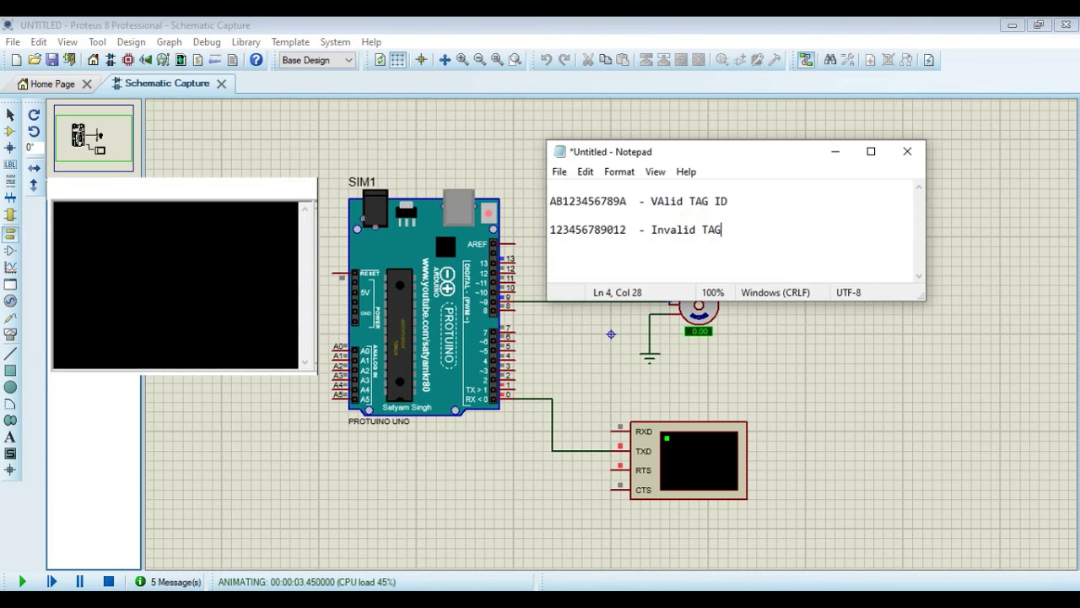
{"action": "left_click_drag", "start_coordinate": [700, 151], "coordinate": [833, 106]}
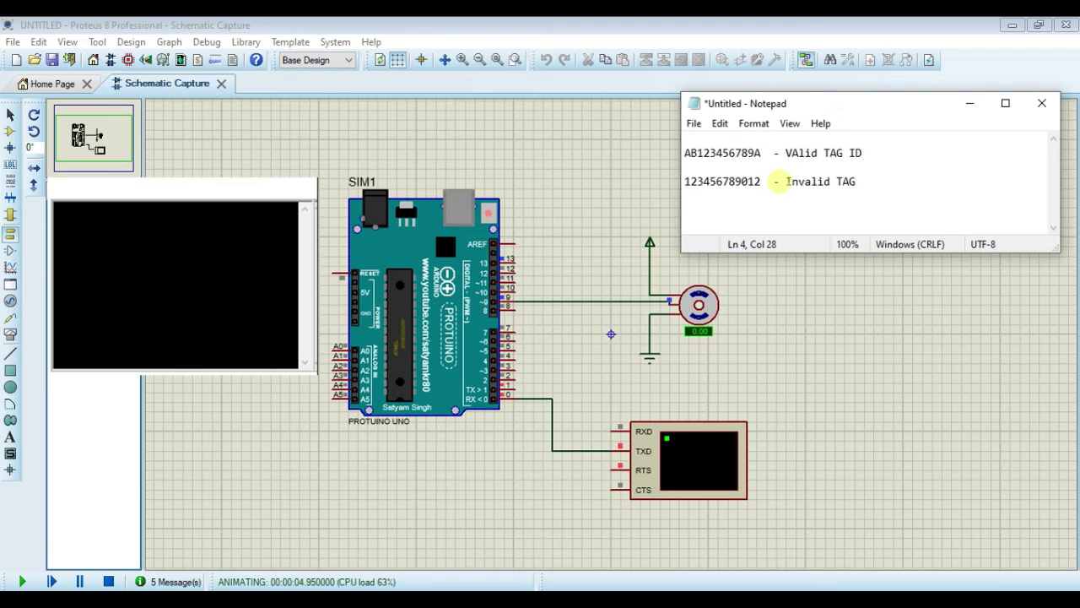
{"action": "left_click", "coordinate": [687, 181]}
{"action": "double_click", "coordinate": [714, 182]}
{"action": "right_click", "coordinate": [714, 182]}
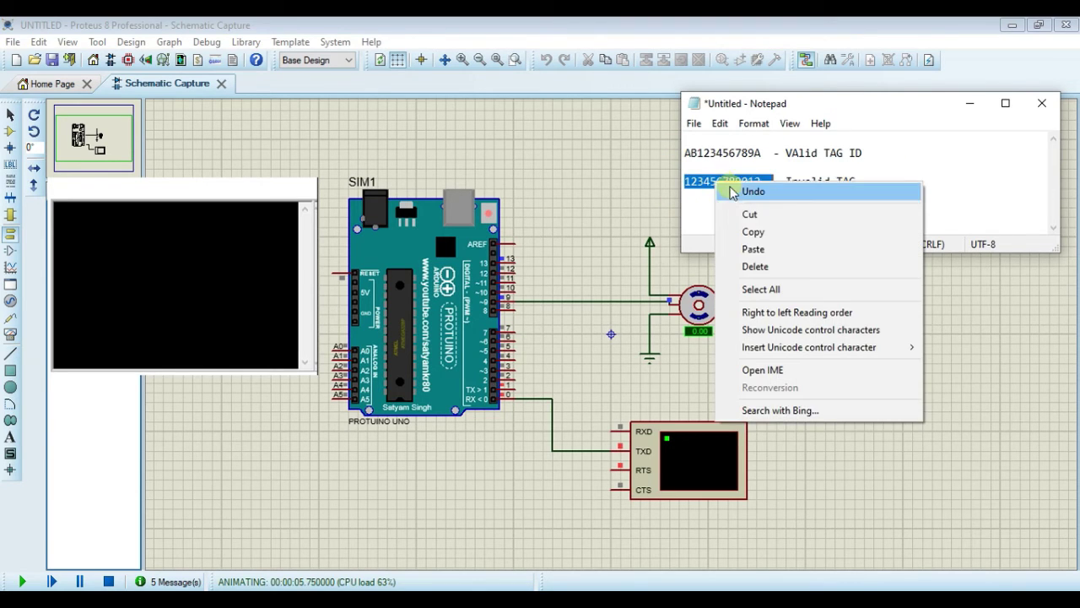
{"action": "left_click", "coordinate": [748, 232]}
{"action": "left_click", "coordinate": [145, 237]}
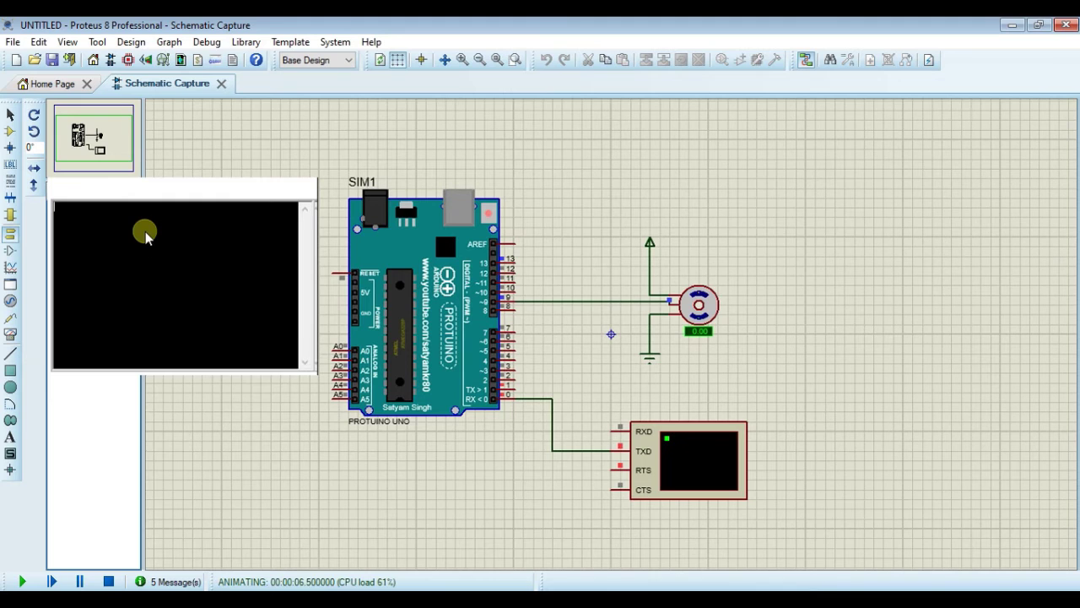
{"action": "right_click", "coordinate": [145, 235]}
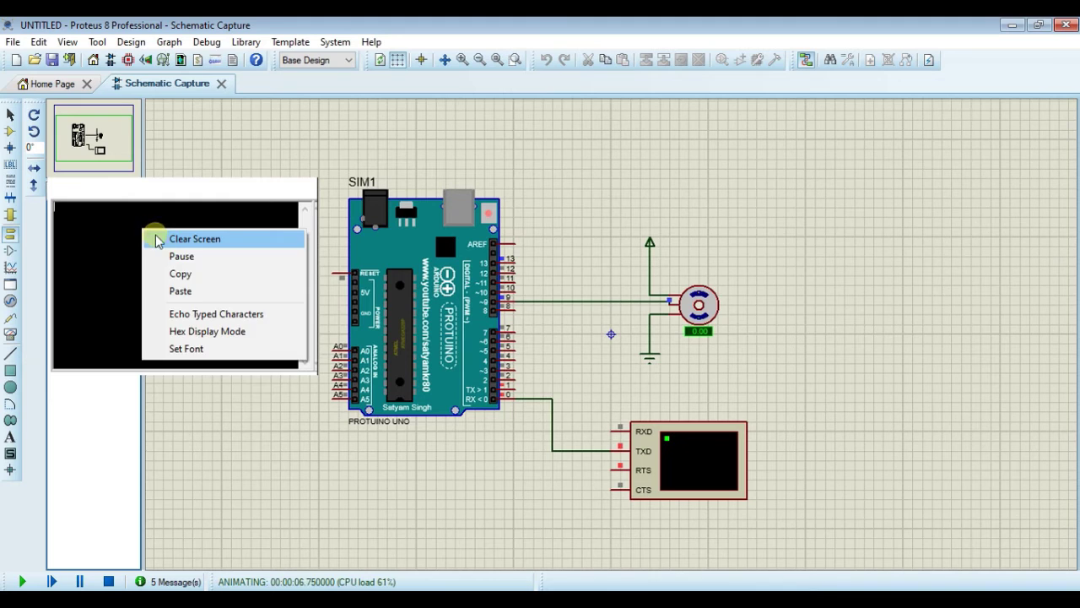
{"action": "left_click", "coordinate": [182, 317]}
{"action": "left_click", "coordinate": [97, 243]}
{"action": "right_click", "coordinate": [97, 243]}
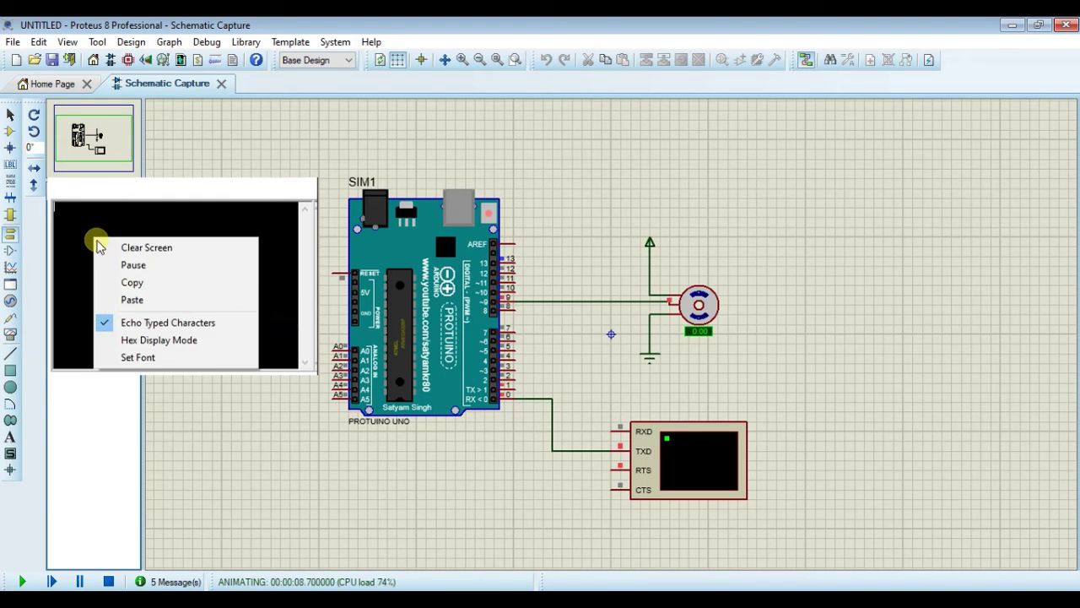
{"action": "left_click", "coordinate": [135, 299]}
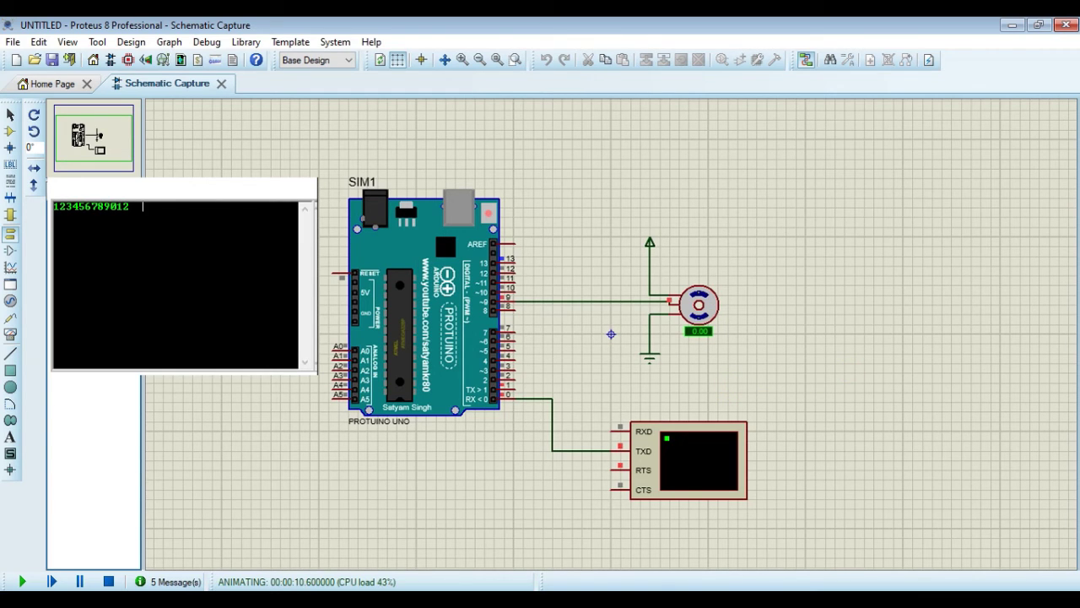
{"action": "key", "text": "alt+Tab"}
- Copy the valid tag AB123456789A from the Notepad tag list
{"action": "left_click", "coordinate": [839, 211]}
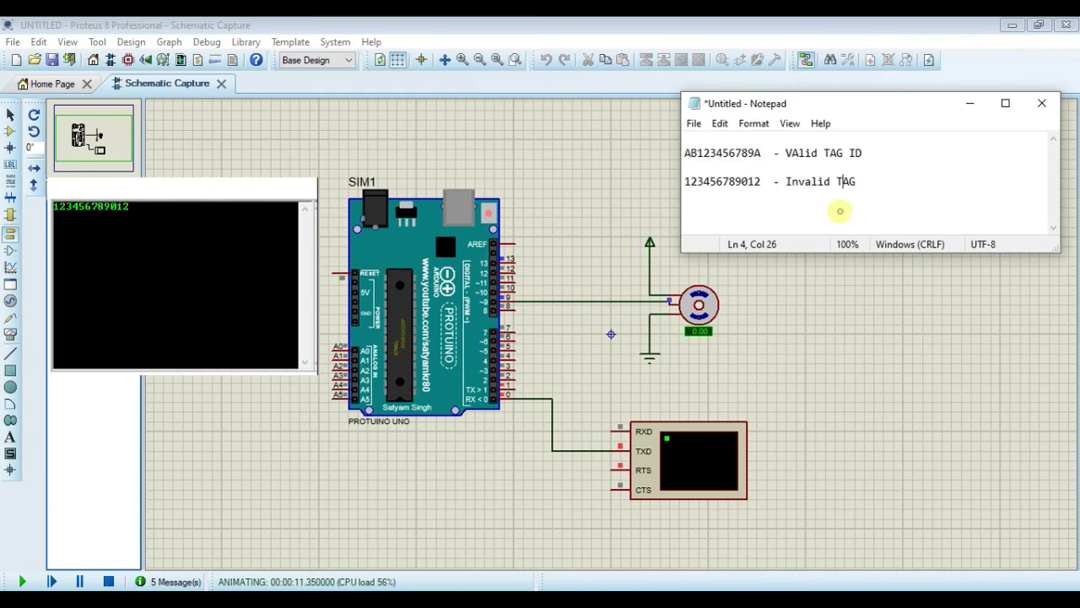
{"action": "double_click", "coordinate": [718, 153]}
{"action": "left_click", "coordinate": [719, 153]}
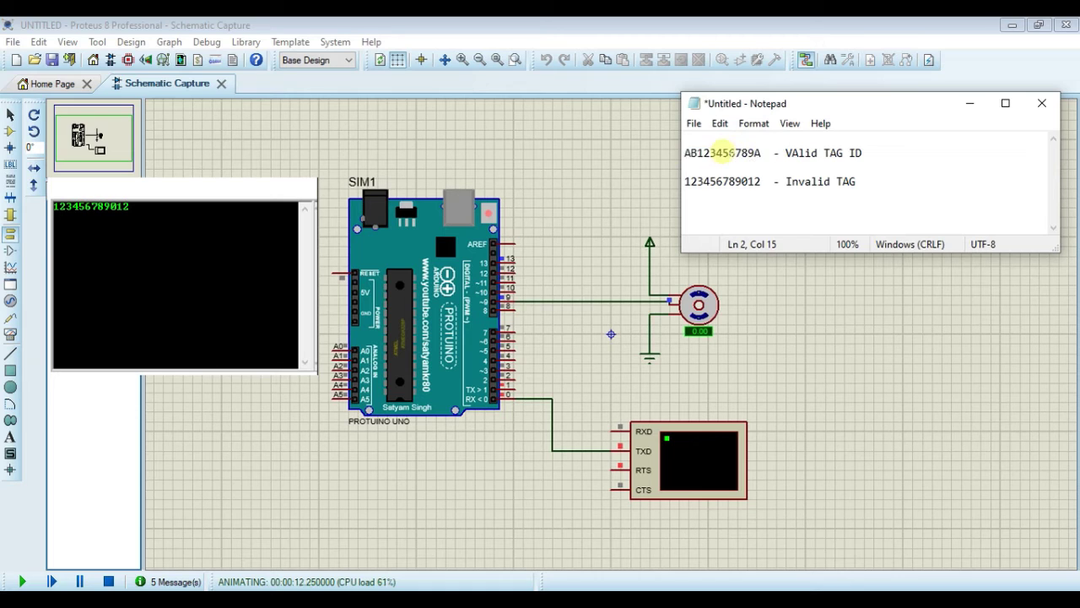
{"action": "left_click_drag", "start_coordinate": [761, 153], "coordinate": [684, 152]}
{"action": "right_click", "coordinate": [709, 161]}
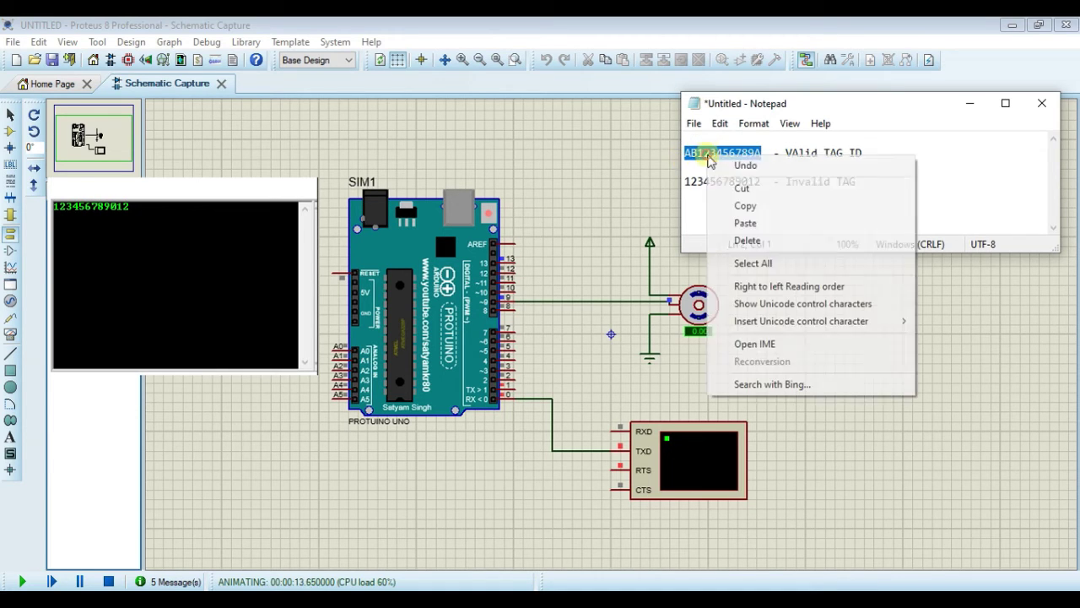
{"action": "left_click", "coordinate": [739, 207]}
{"action": "left_click", "coordinate": [197, 241]}
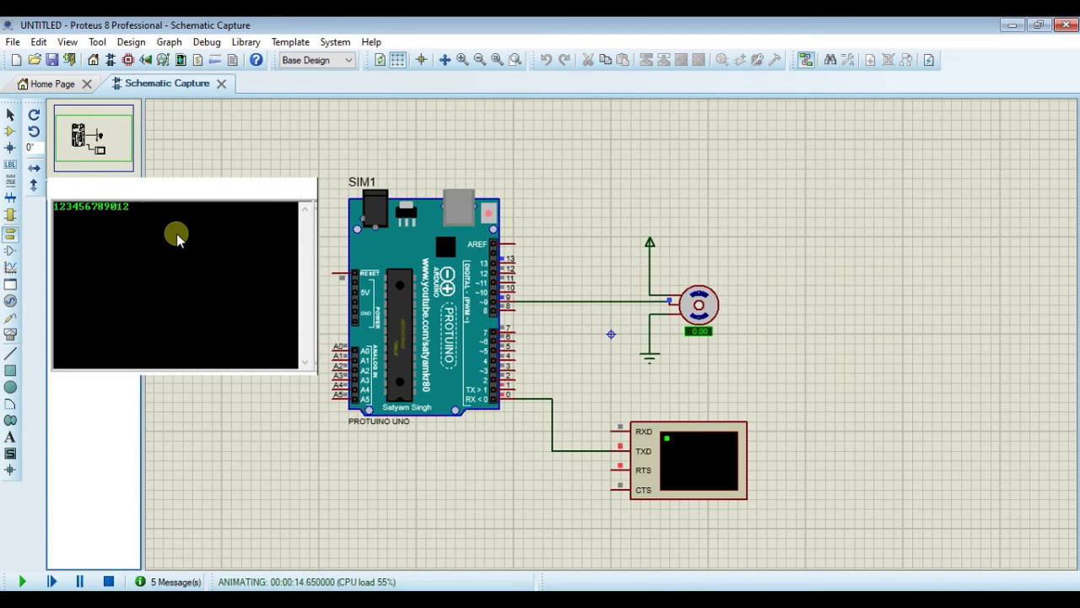
{"action": "right_click", "coordinate": [177, 235]}
{"action": "left_click", "coordinate": [210, 292]}
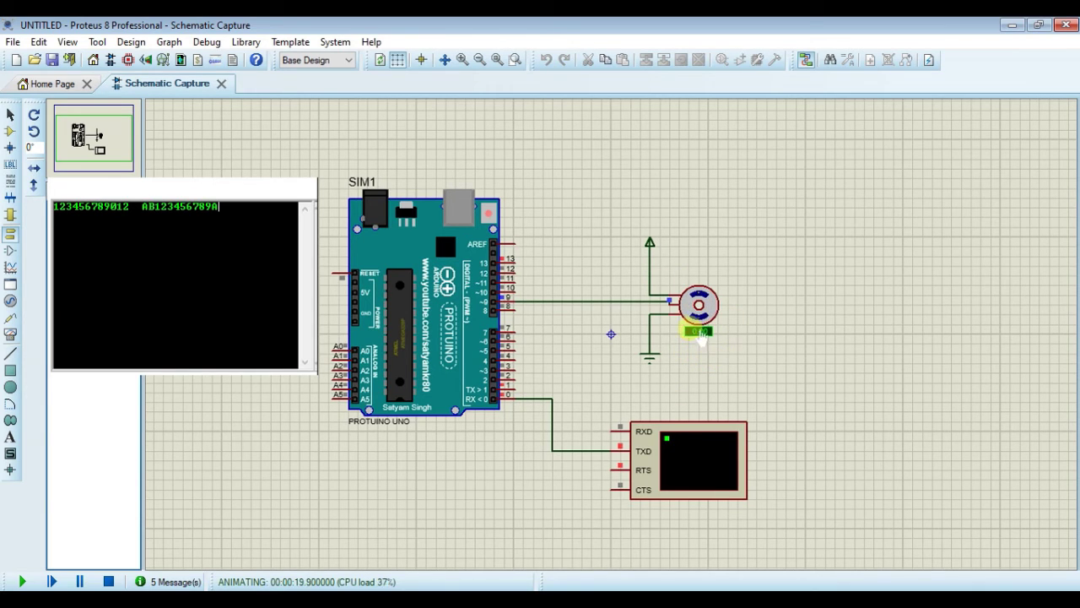
{"action": "right_click", "coordinate": [127, 260]}
{"action": "left_click", "coordinate": [165, 321]}
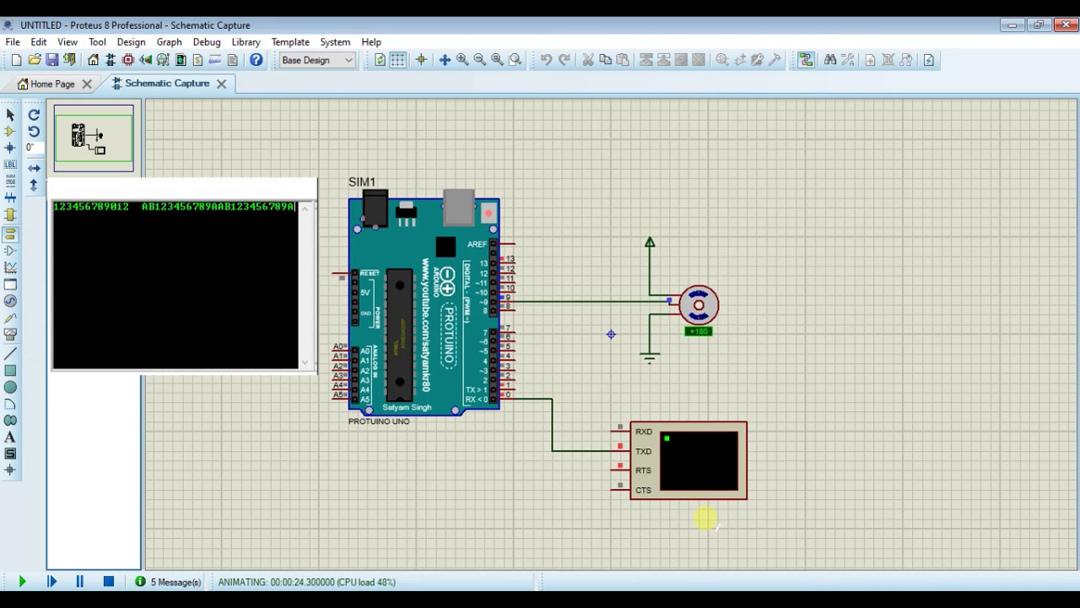
{"action": "key", "text": "alt+Tab"}
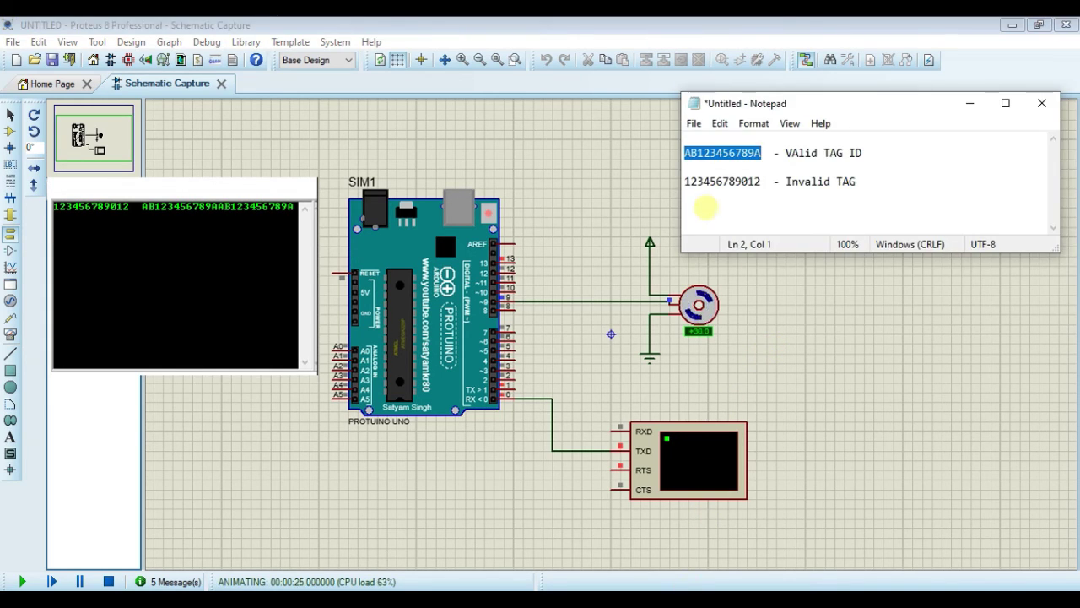
{"action": "left_click_drag", "start_coordinate": [761, 182], "coordinate": [685, 187]}
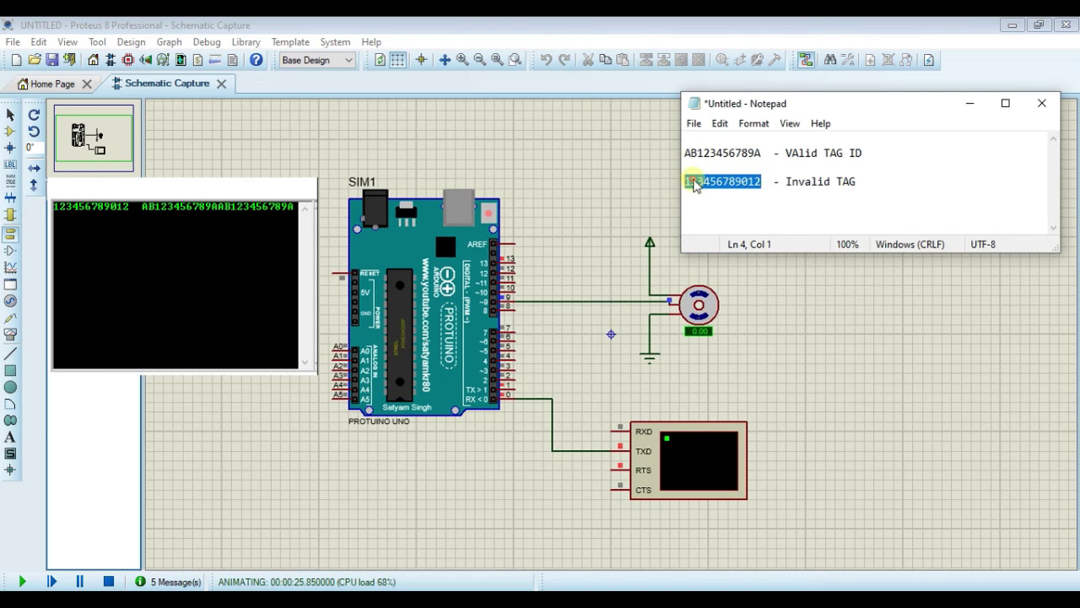
{"action": "right_click", "coordinate": [693, 180]}
{"action": "left_click", "coordinate": [735, 233]}
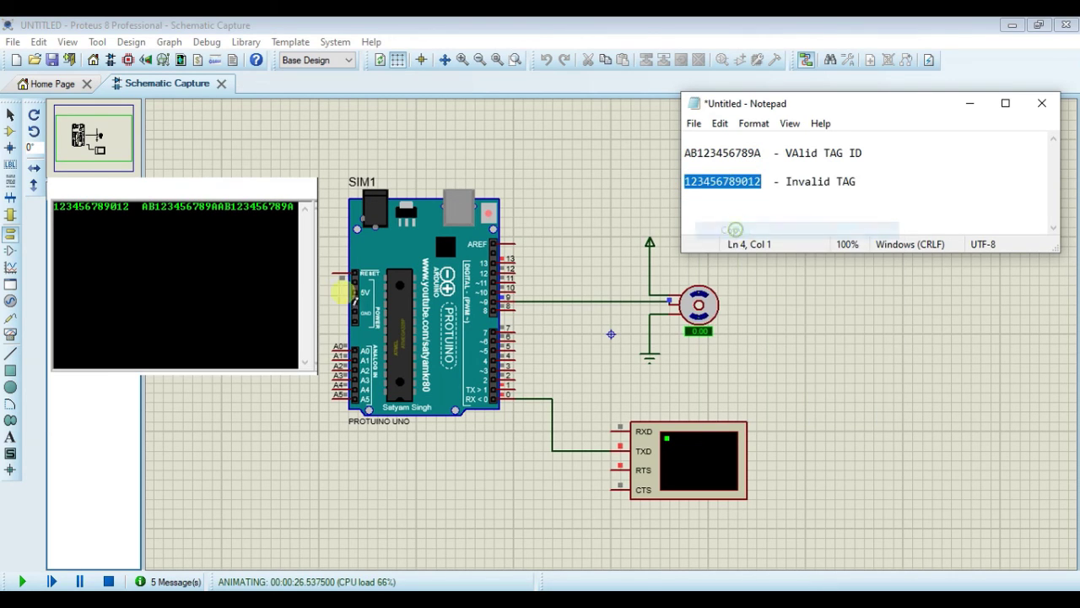
{"action": "left_click", "coordinate": [149, 251]}
{"action": "right_click", "coordinate": [147, 251]}
{"action": "left_click", "coordinate": [185, 311]}
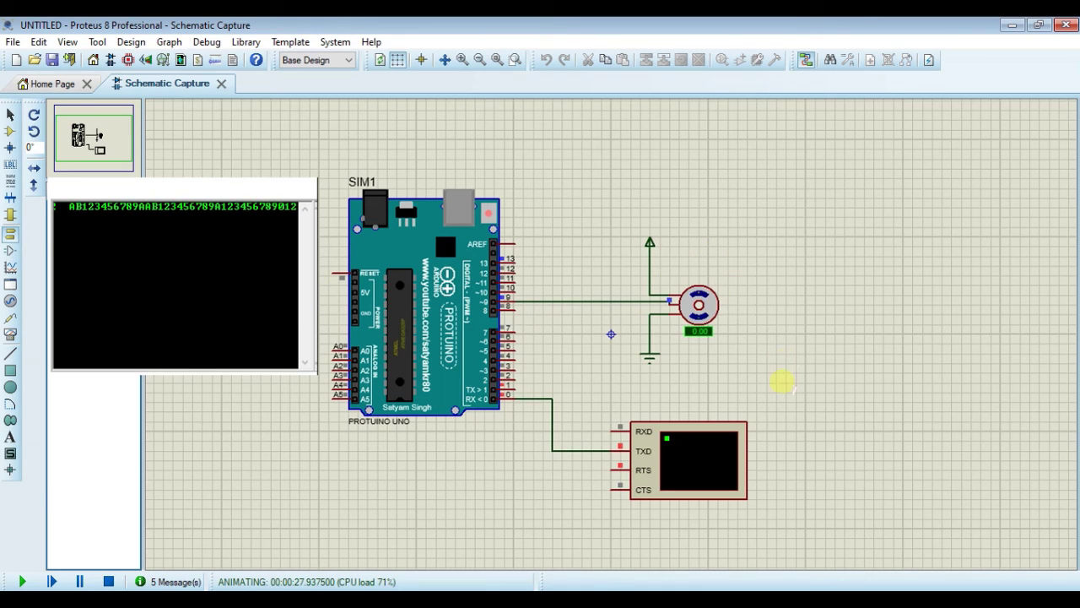
- Copy AB123456789A from Notepad and paste it into the terminal to turn the servo
{"action": "key", "text": "alt+Tab"}
{"action": "left_click", "coordinate": [719, 153]}
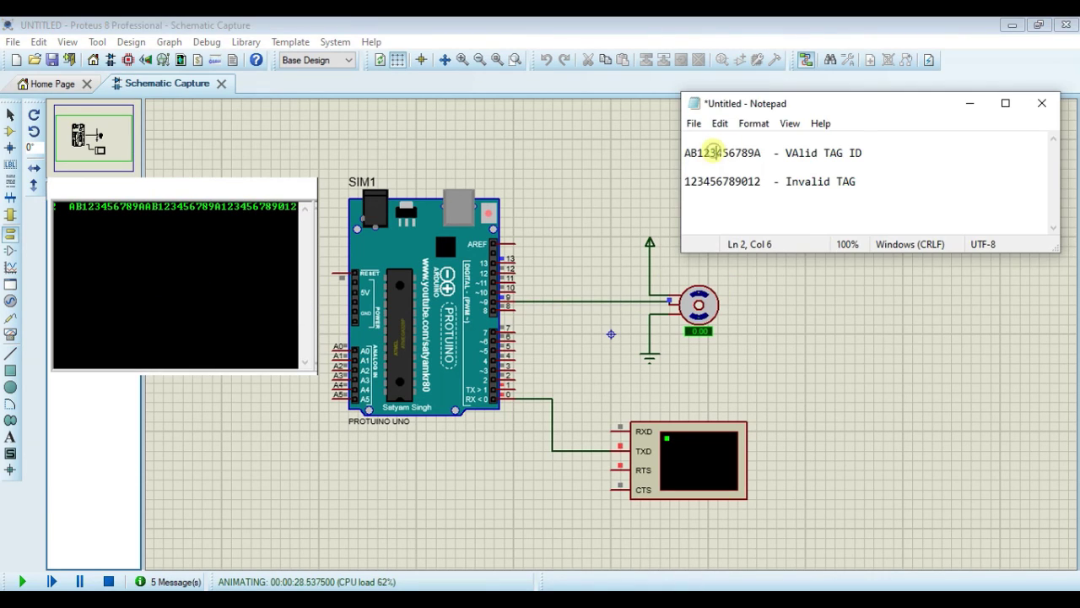
{"action": "left_click_drag", "start_coordinate": [757, 153], "coordinate": [686, 153]}
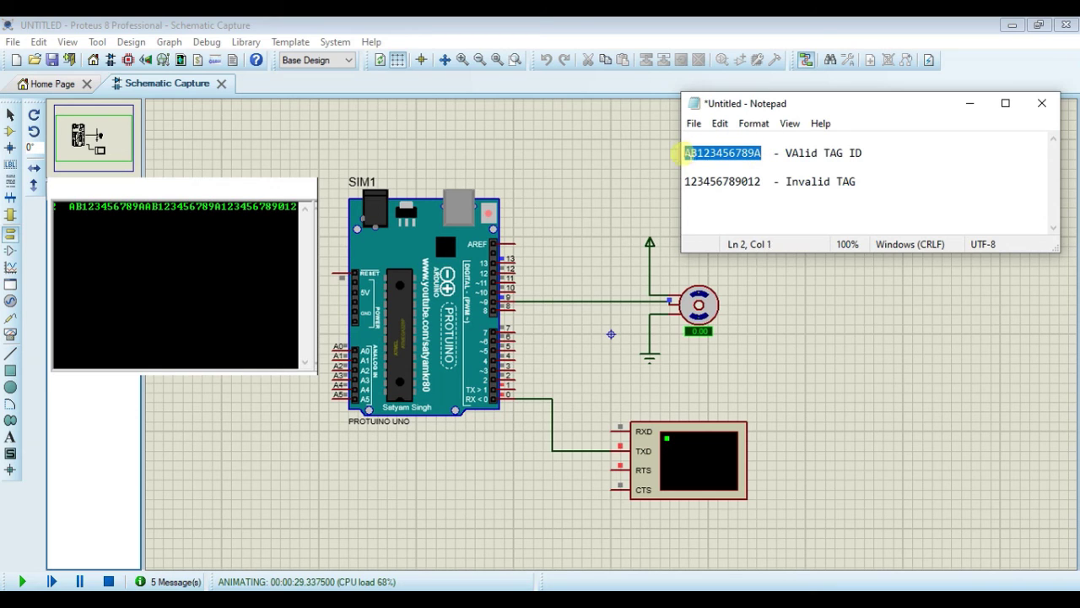
{"action": "right_click", "coordinate": [699, 153]}
{"action": "left_click", "coordinate": [730, 207]}
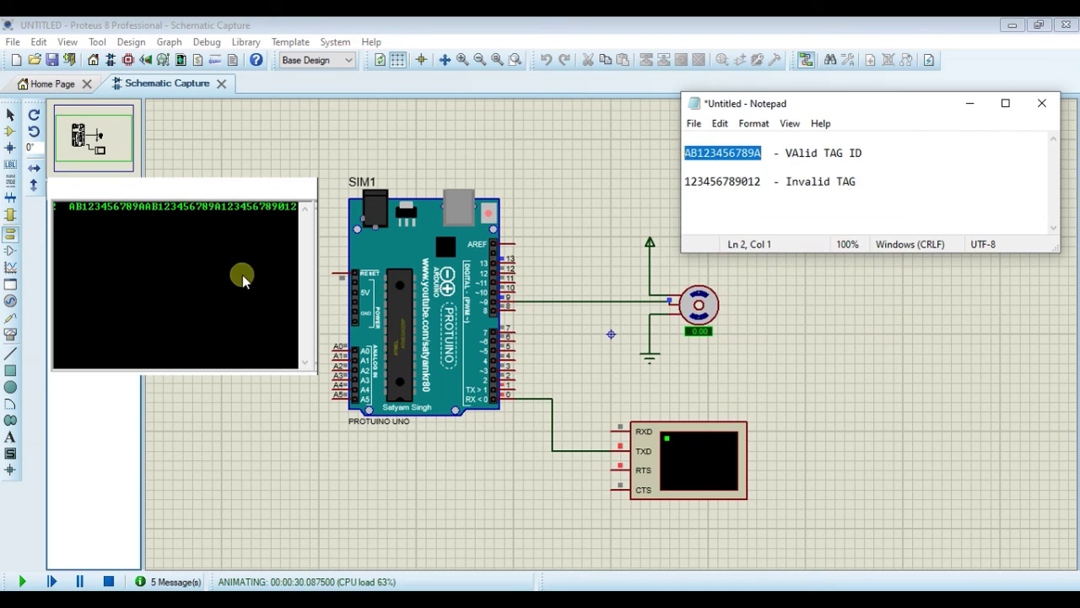
{"action": "left_click", "coordinate": [161, 255]}
{"action": "right_click", "coordinate": [160, 255]}
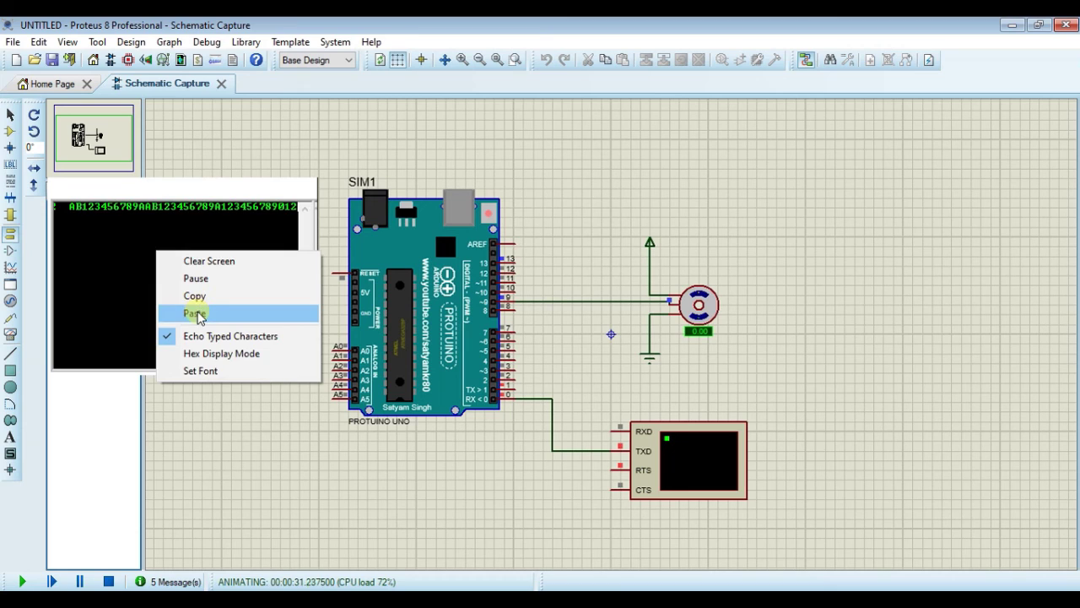
{"action": "left_click", "coordinate": [193, 310]}
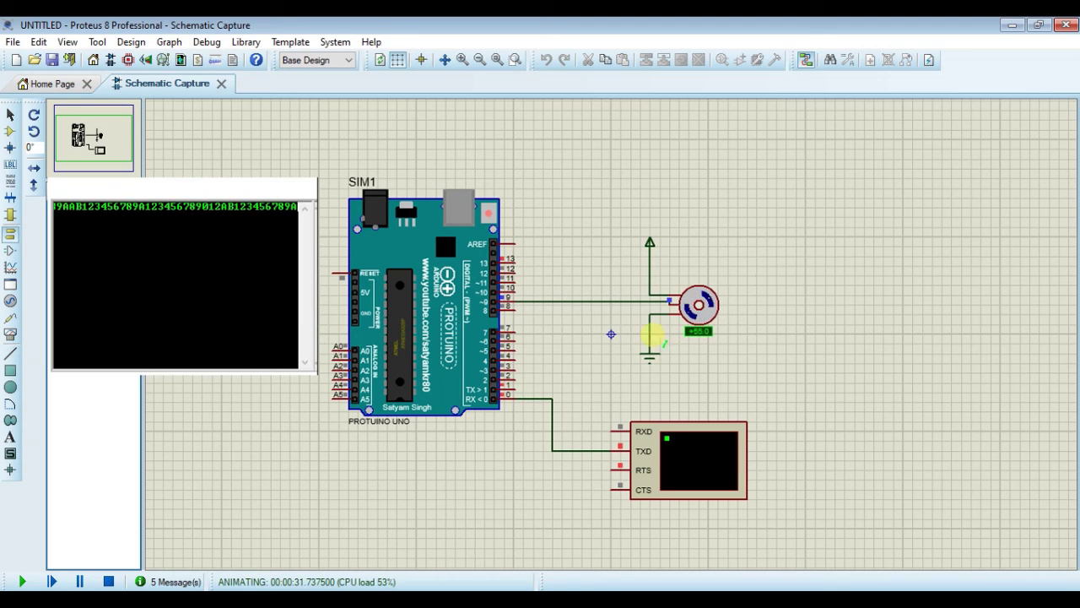